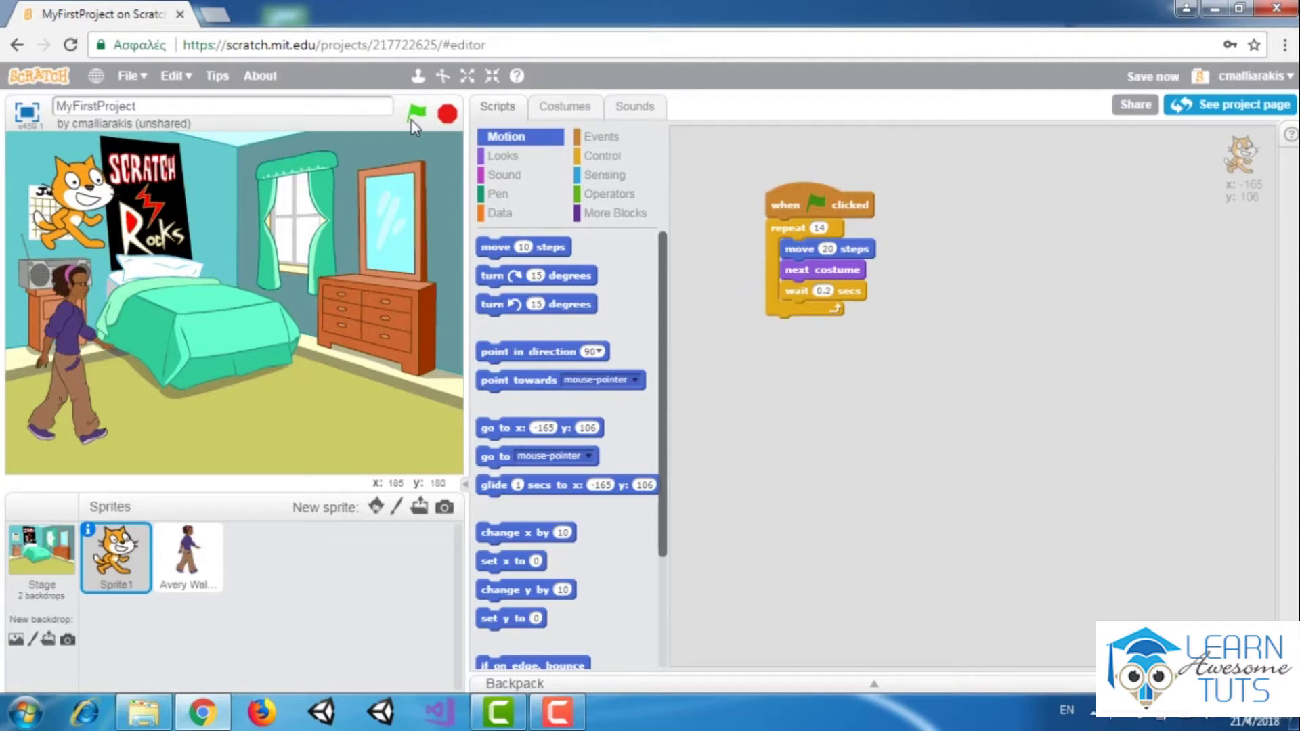
Run the bedroom animation project to watch both sprites walk across the stage.
left_click(412, 120)
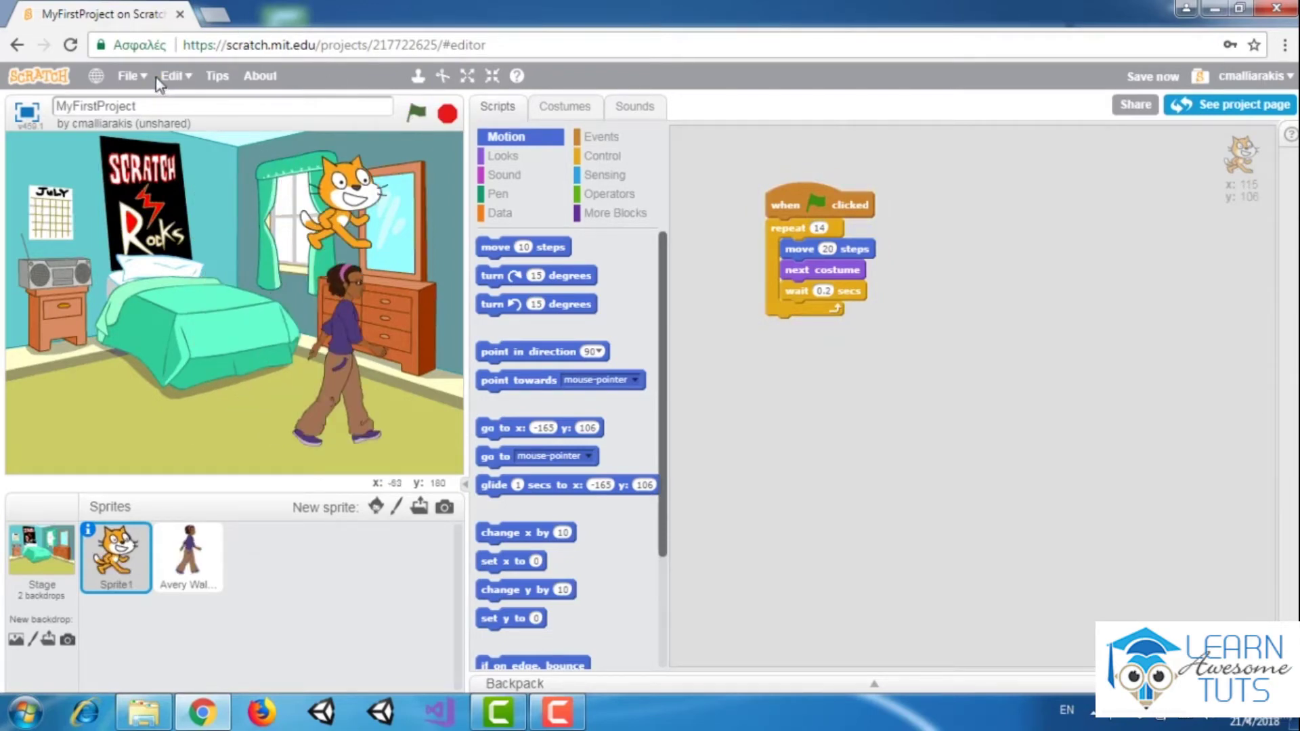
Search Google Images for "arkanoid game description" in the other browser tab and enlarge the 800 × 480 screenshot from starmadedock.net.
left_click(223, 12)
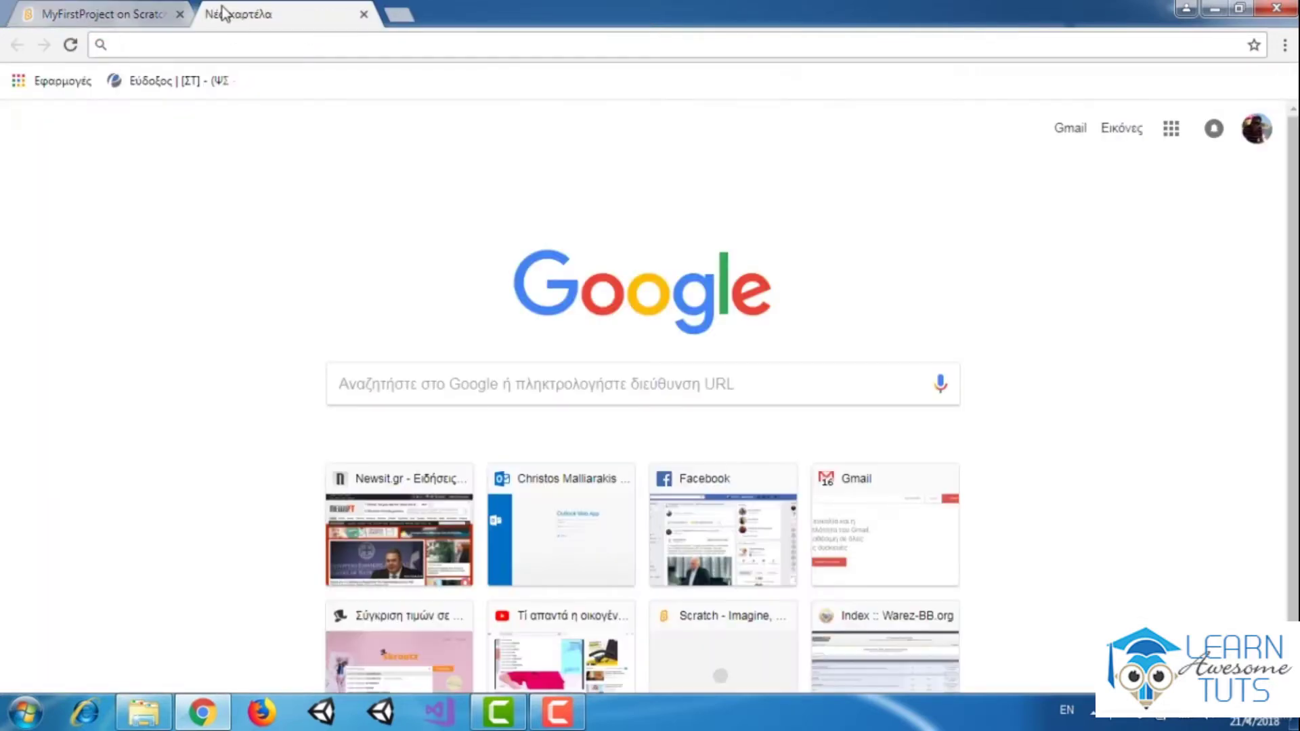
type("arkanoid game description")
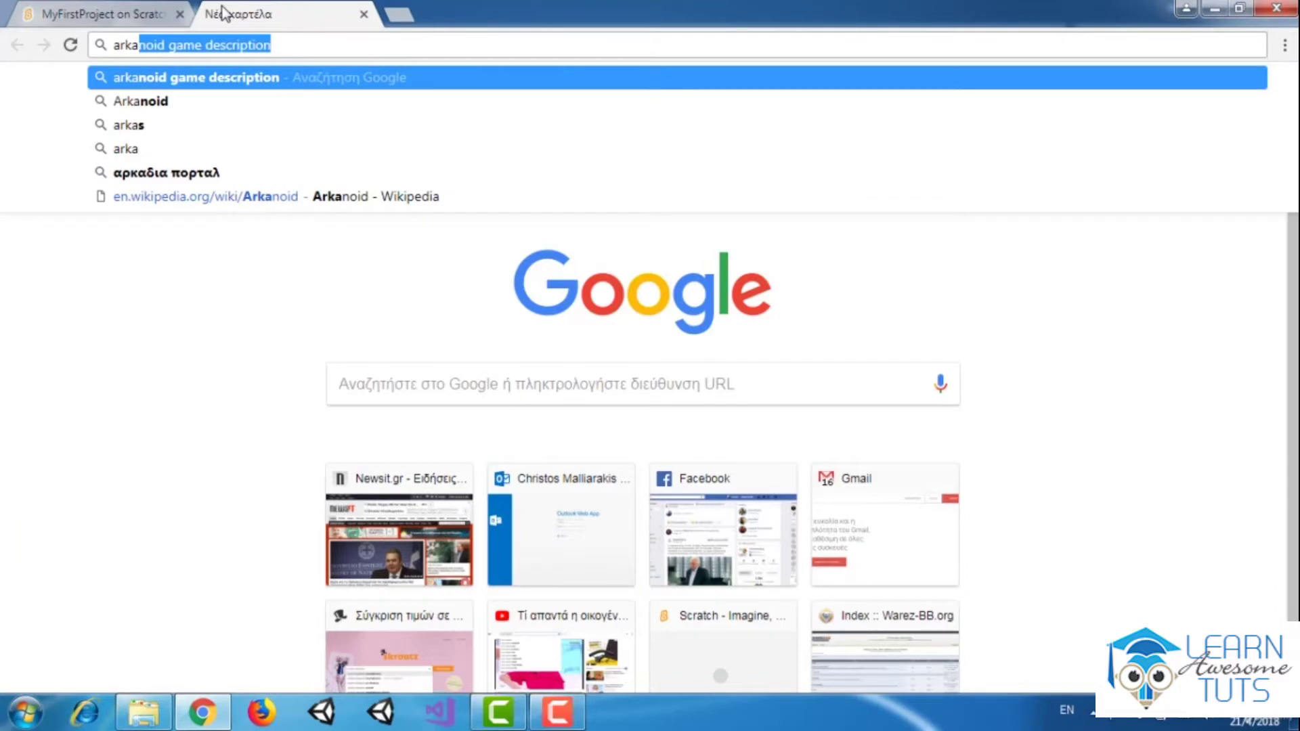
key("Return")
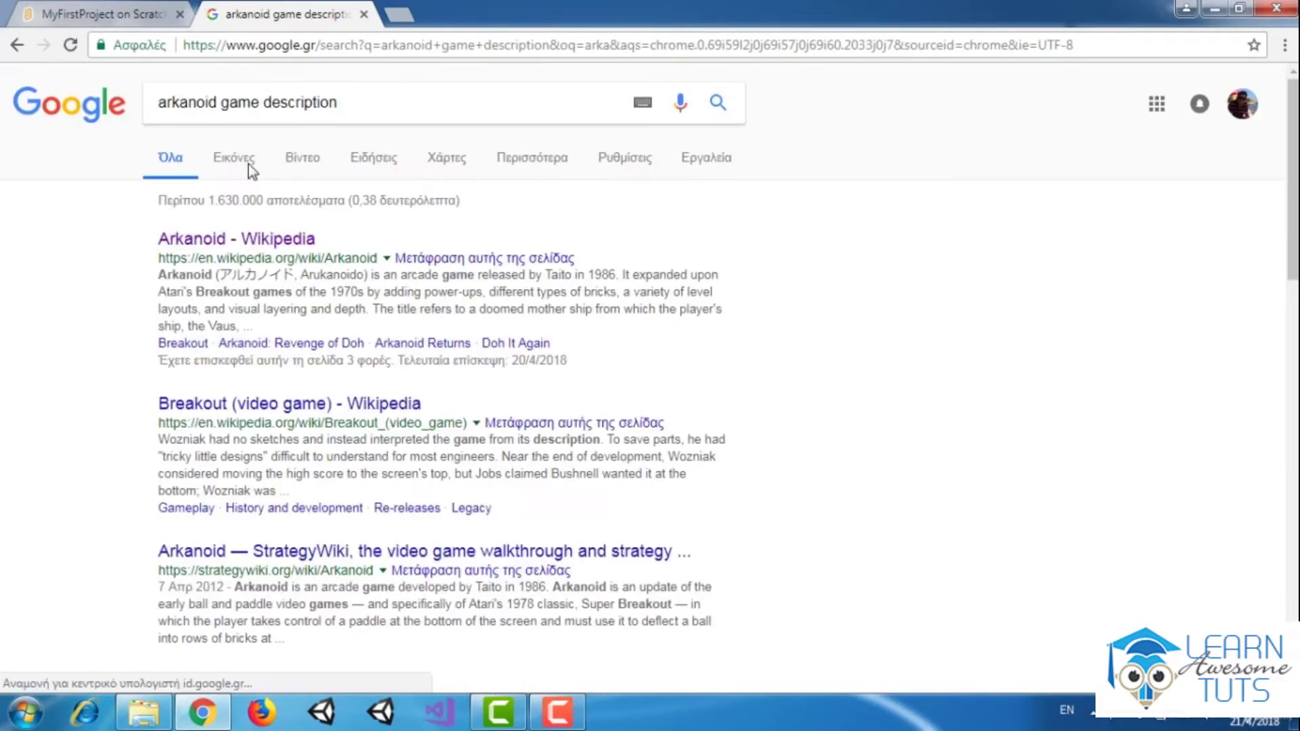
left_click(249, 170)
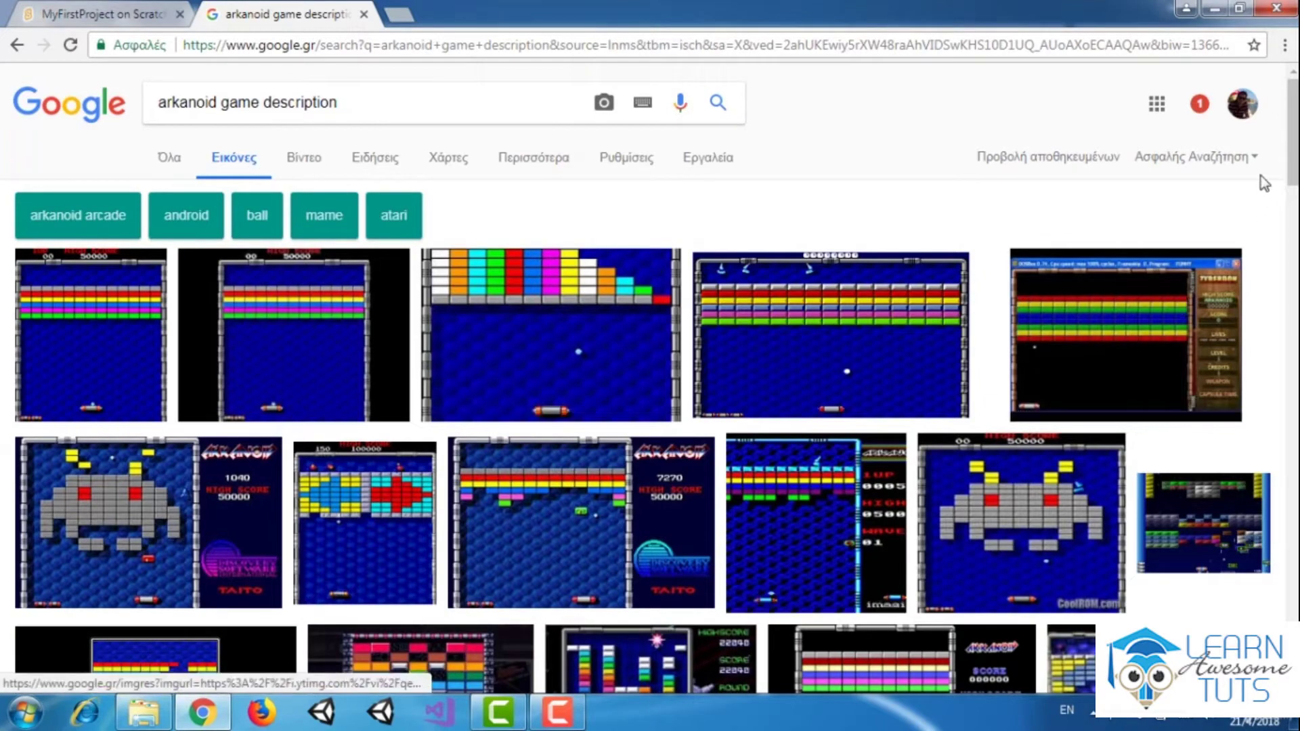
left_click(856, 320)
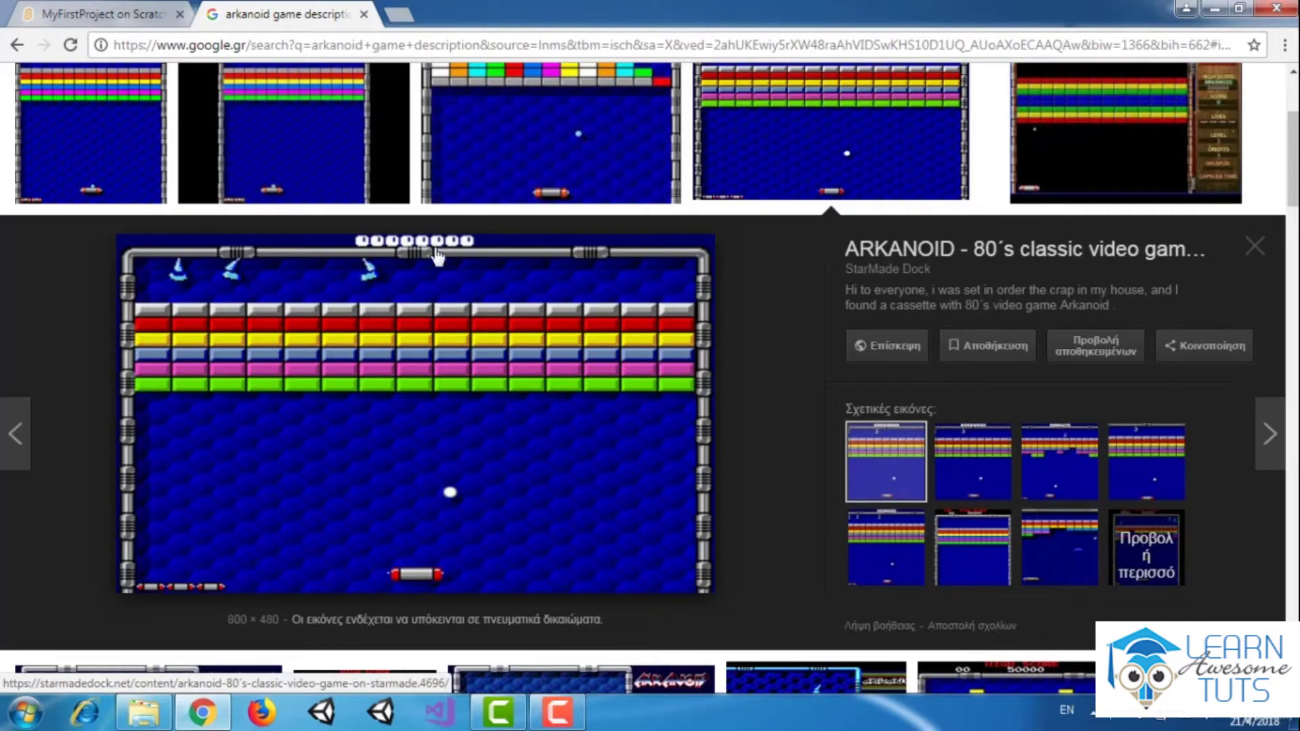
Return to Scratch, create a new project and name it "Super Arkanoid".
left_click(130, 8)
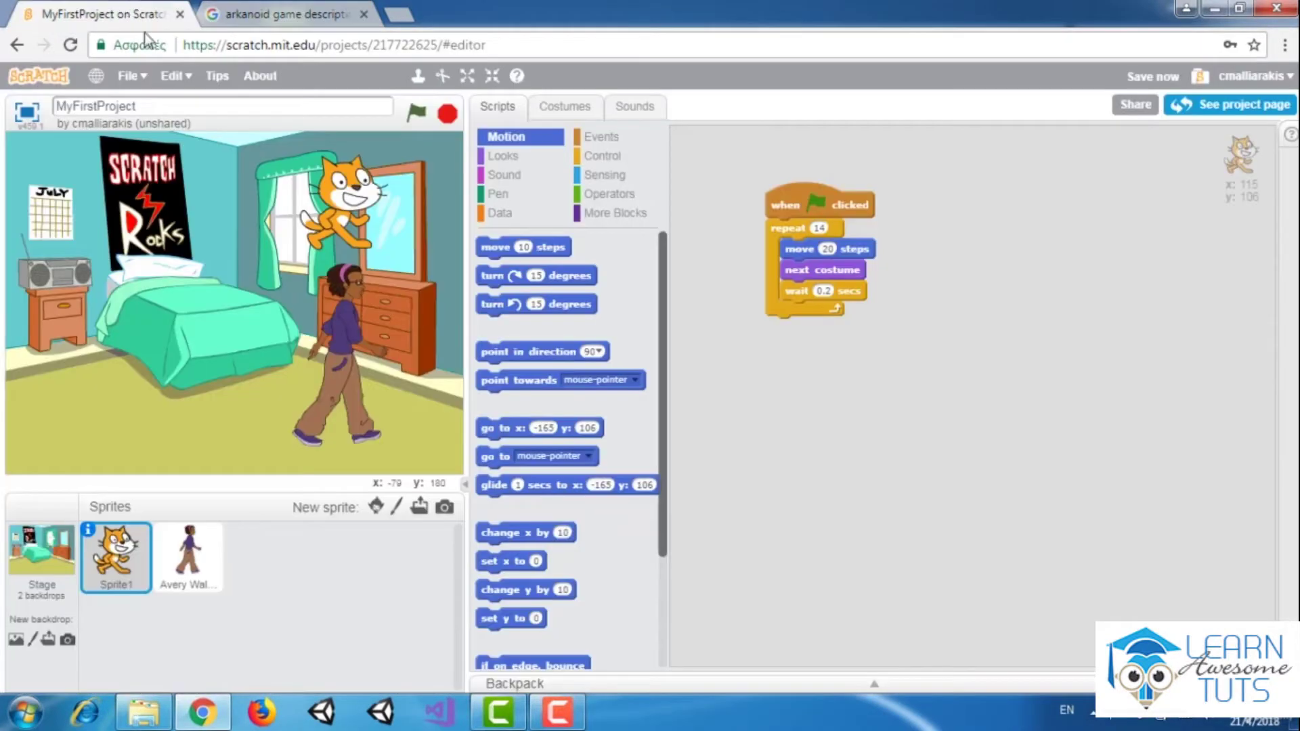
left_click(139, 75)
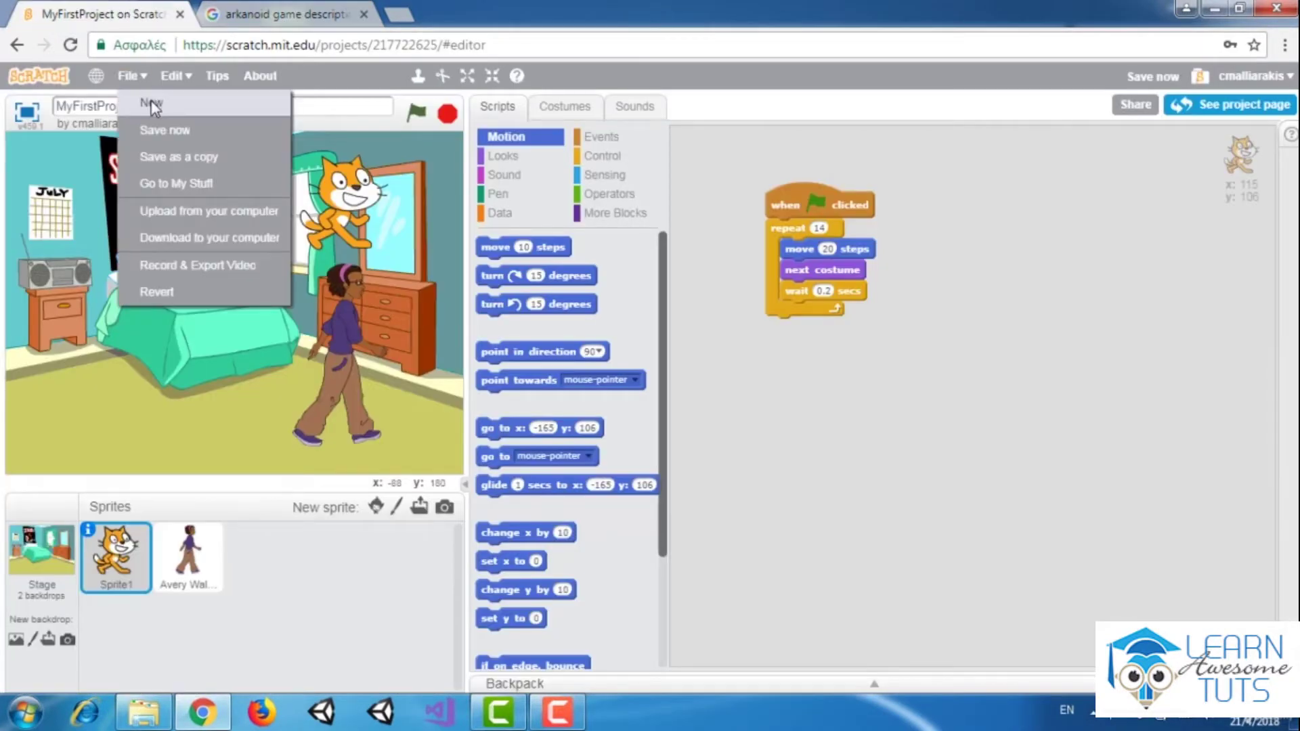
left_click(151, 105)
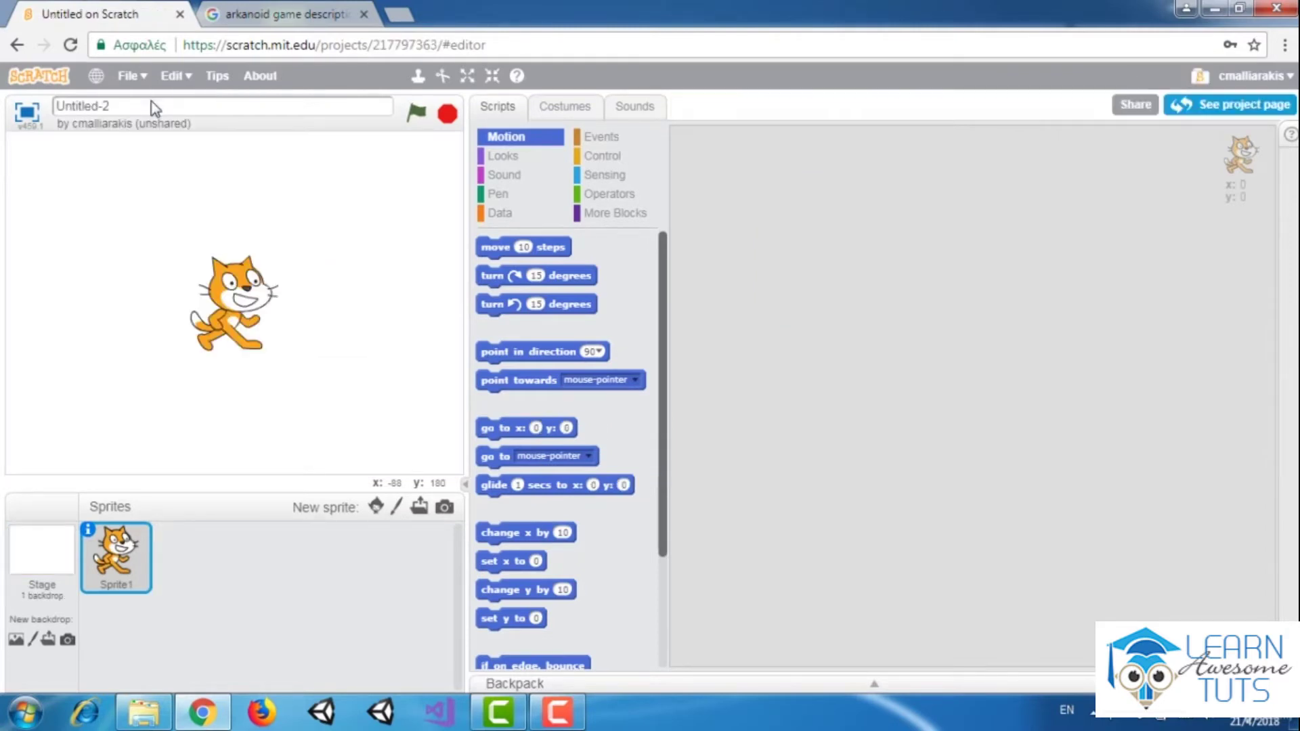
left_click(151, 105)
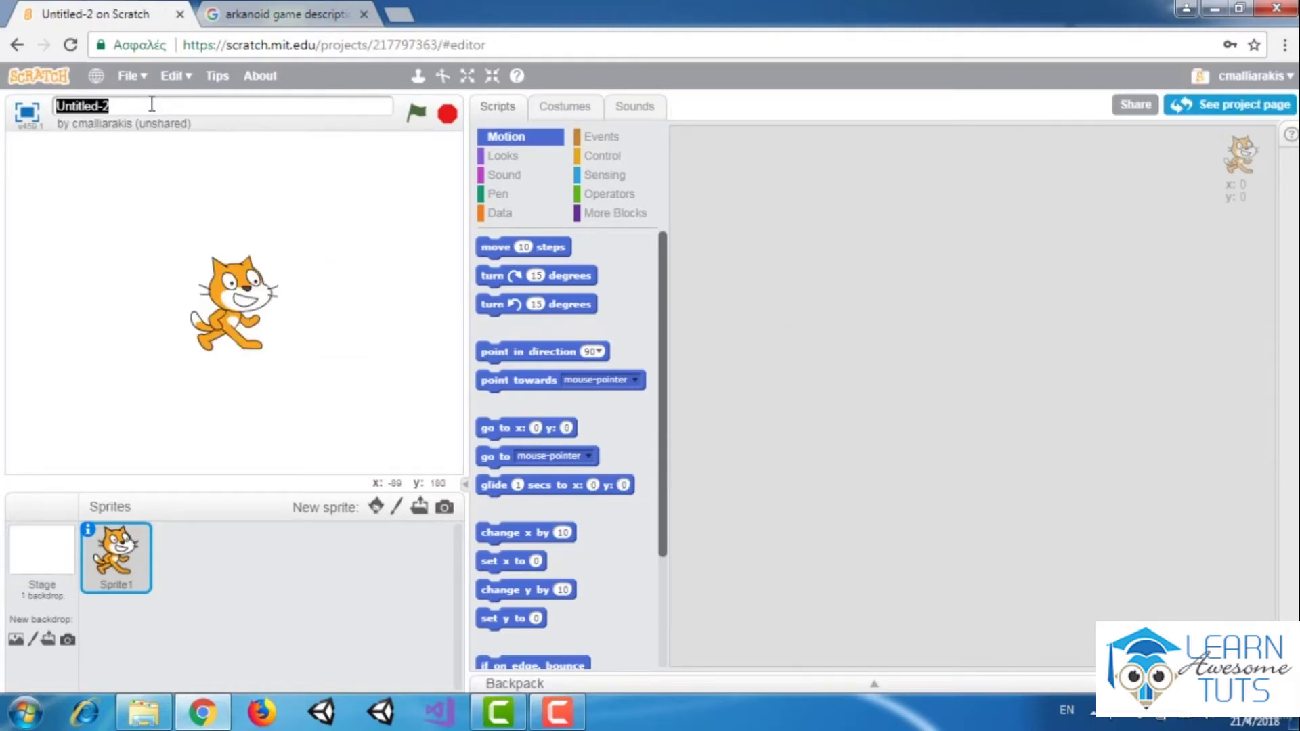
type("Arkanoid")
key("ctrl+a")
type("Super Arkanoid")
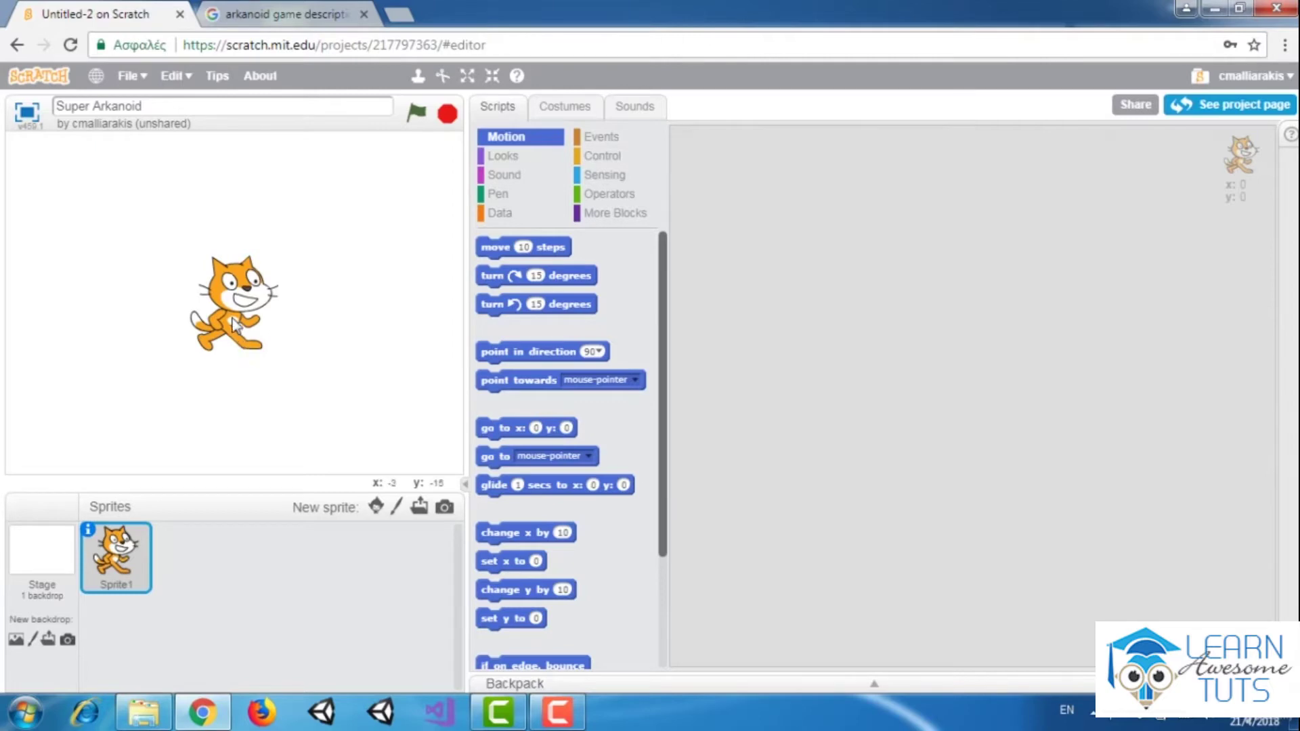
Delete the default cat sprite from the stage.
left_click_drag(234, 323, 167, 344)
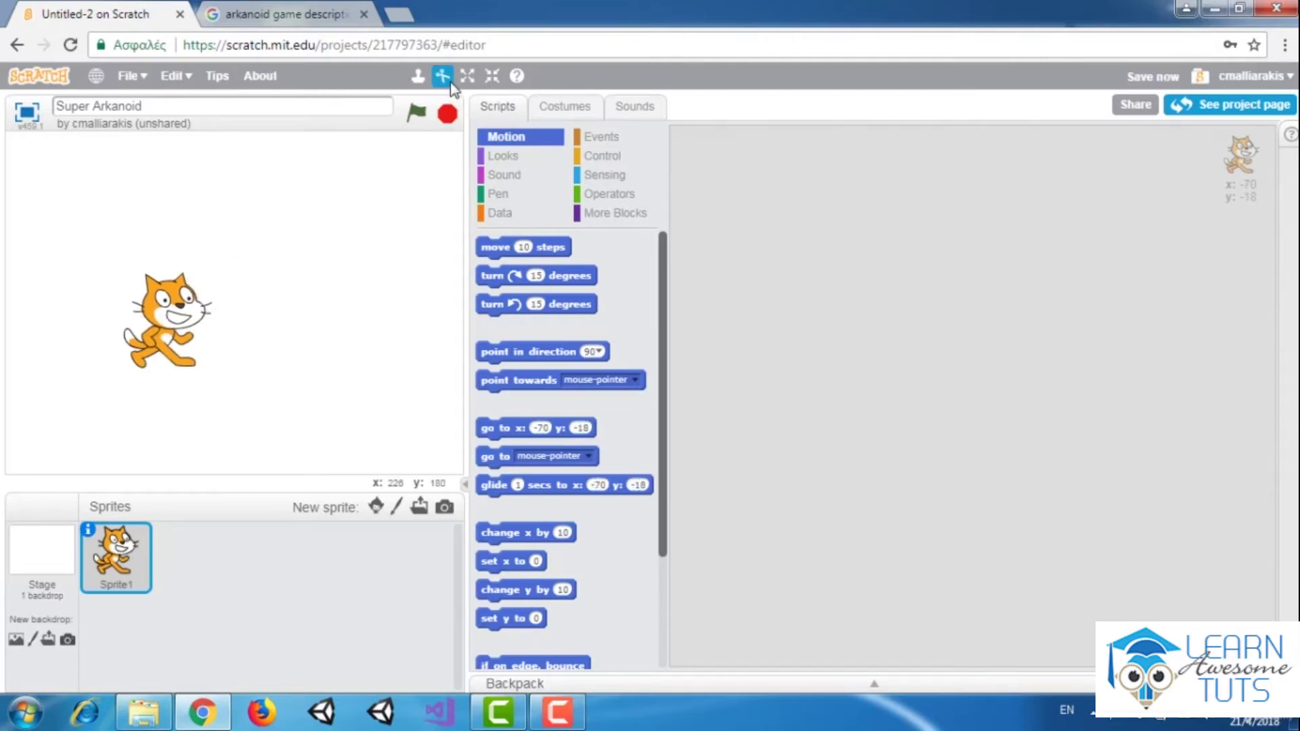
left_click(164, 303)
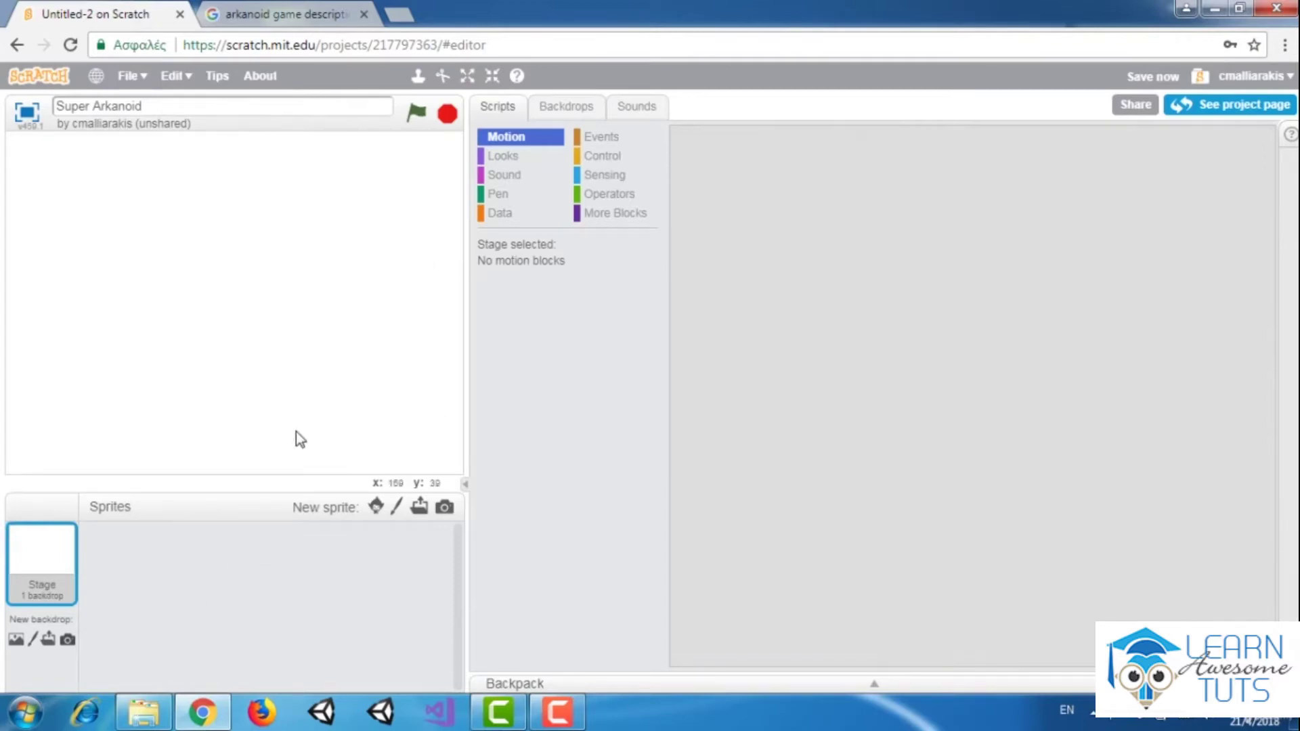
Recheck the Arkanoid reference image, and fill the whole stage backdrop with solid black.
left_click(301, 5)
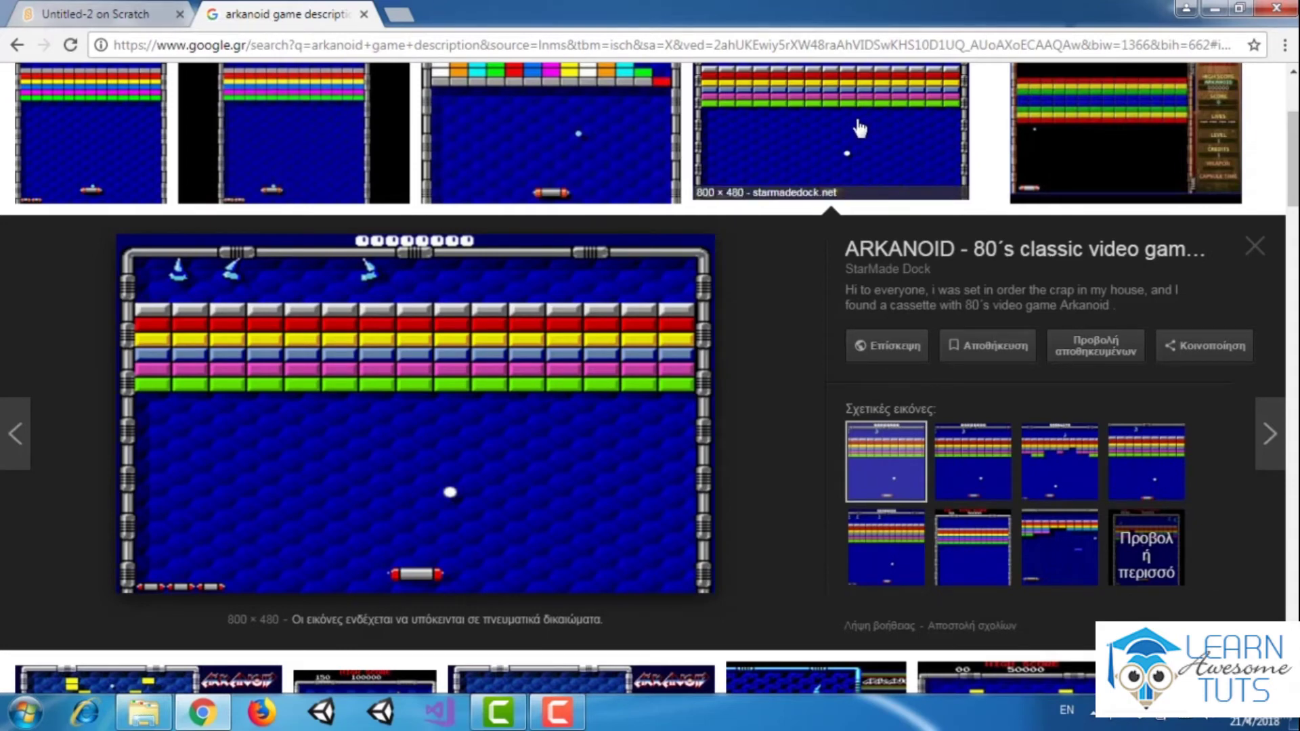
left_click(147, 12)
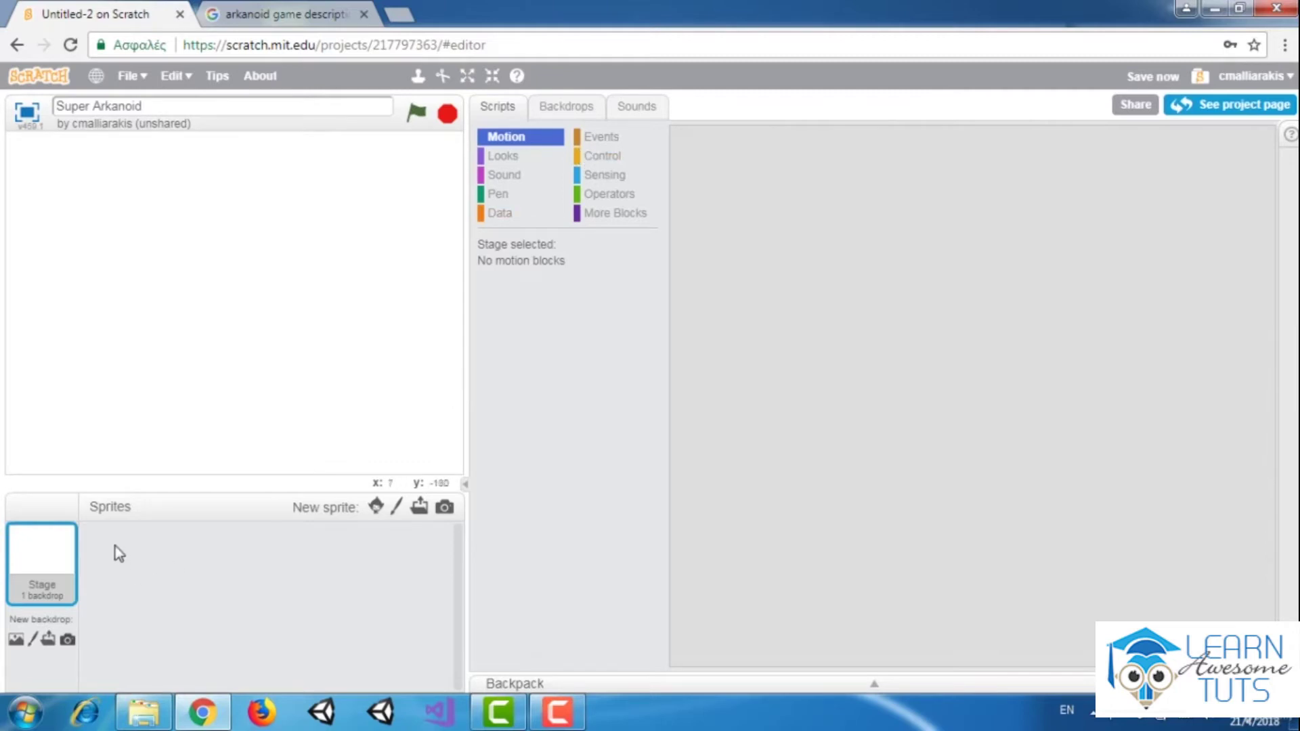
left_click(552, 111)
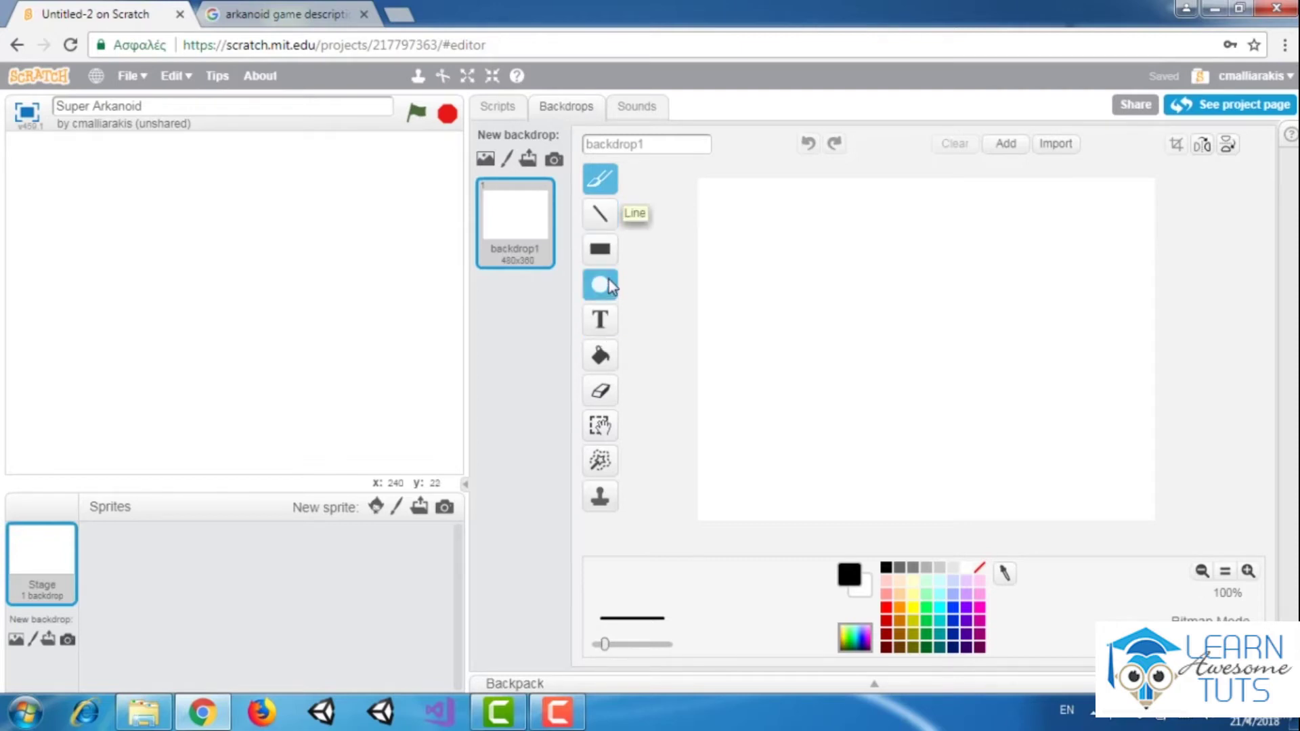
left_click(602, 356)
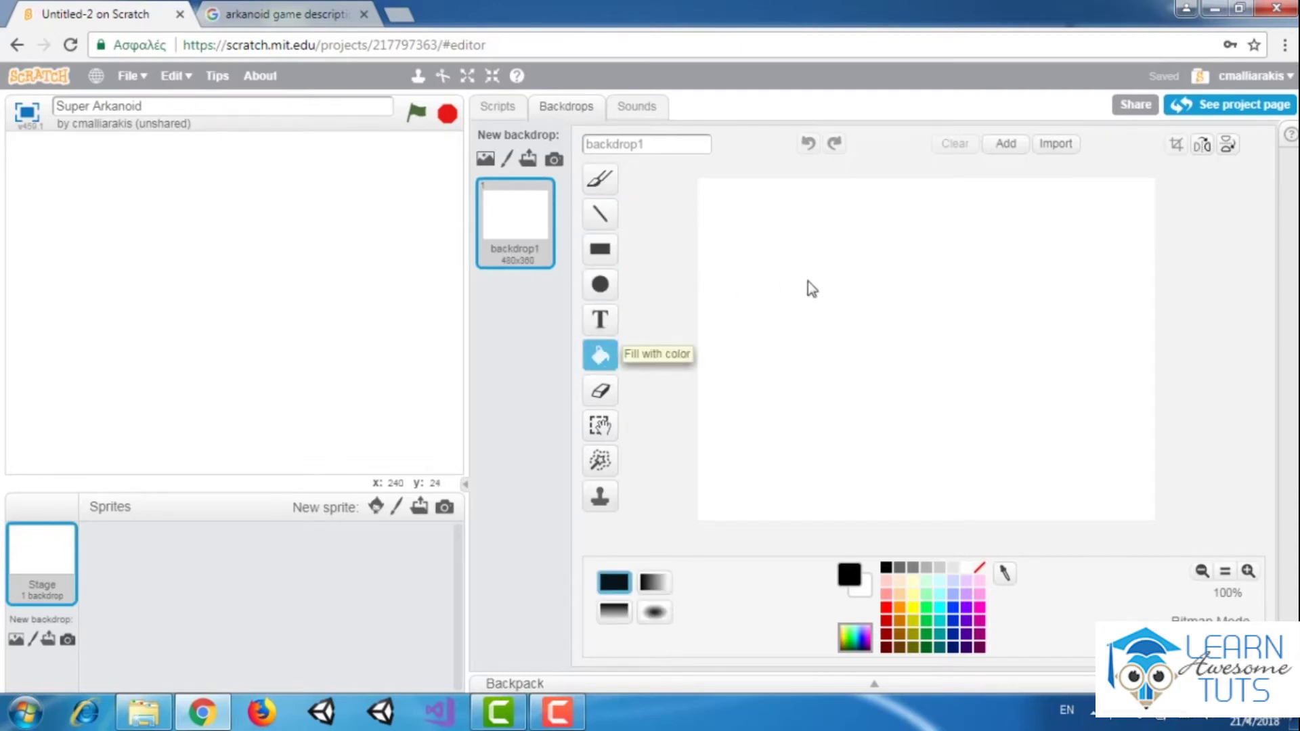
left_click(807, 281)
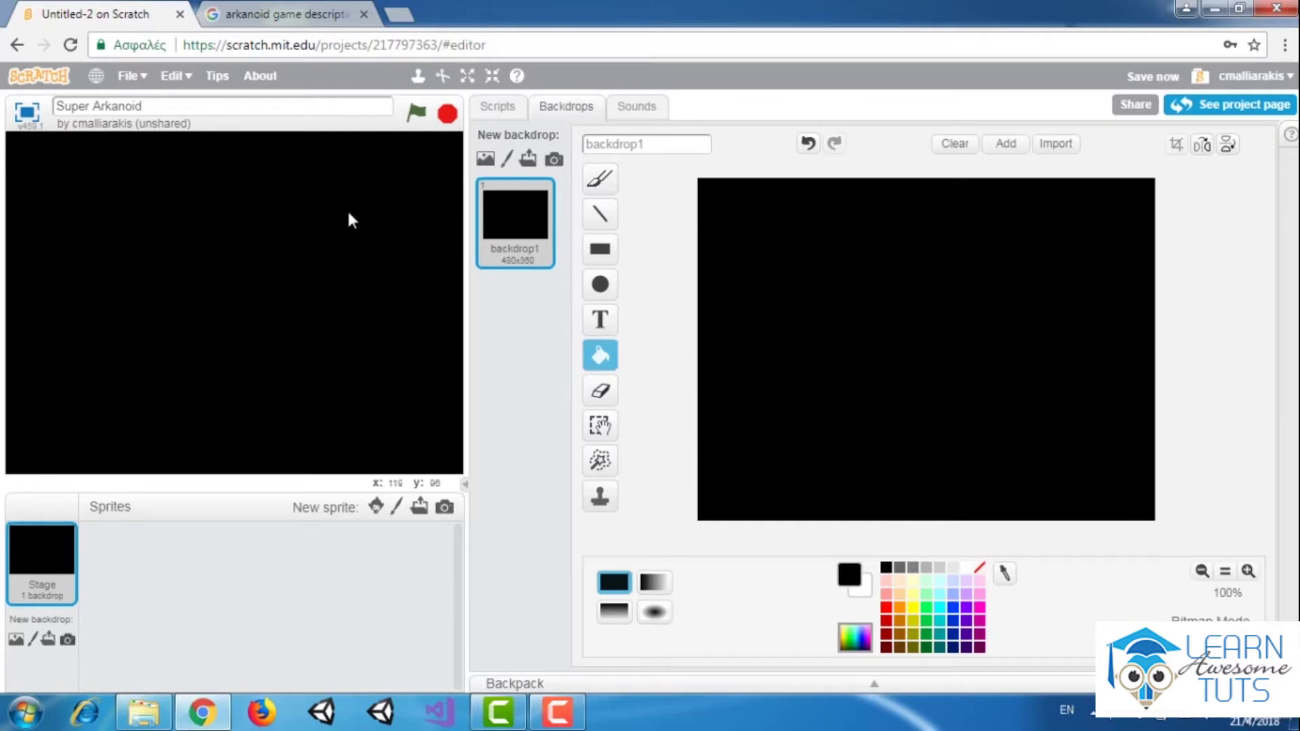
Paint small white dots with the Brush across the black backdrop as scattered stars.
left_click(600, 184)
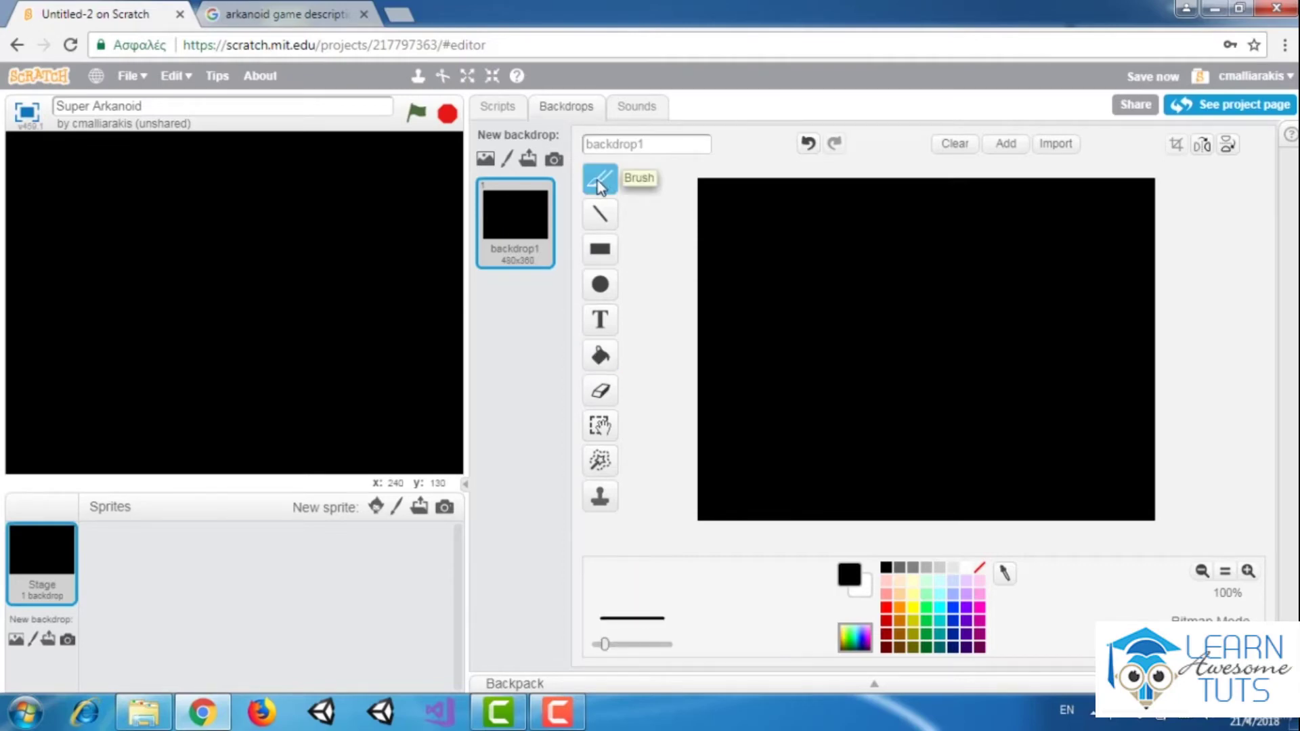
left_click(969, 572)
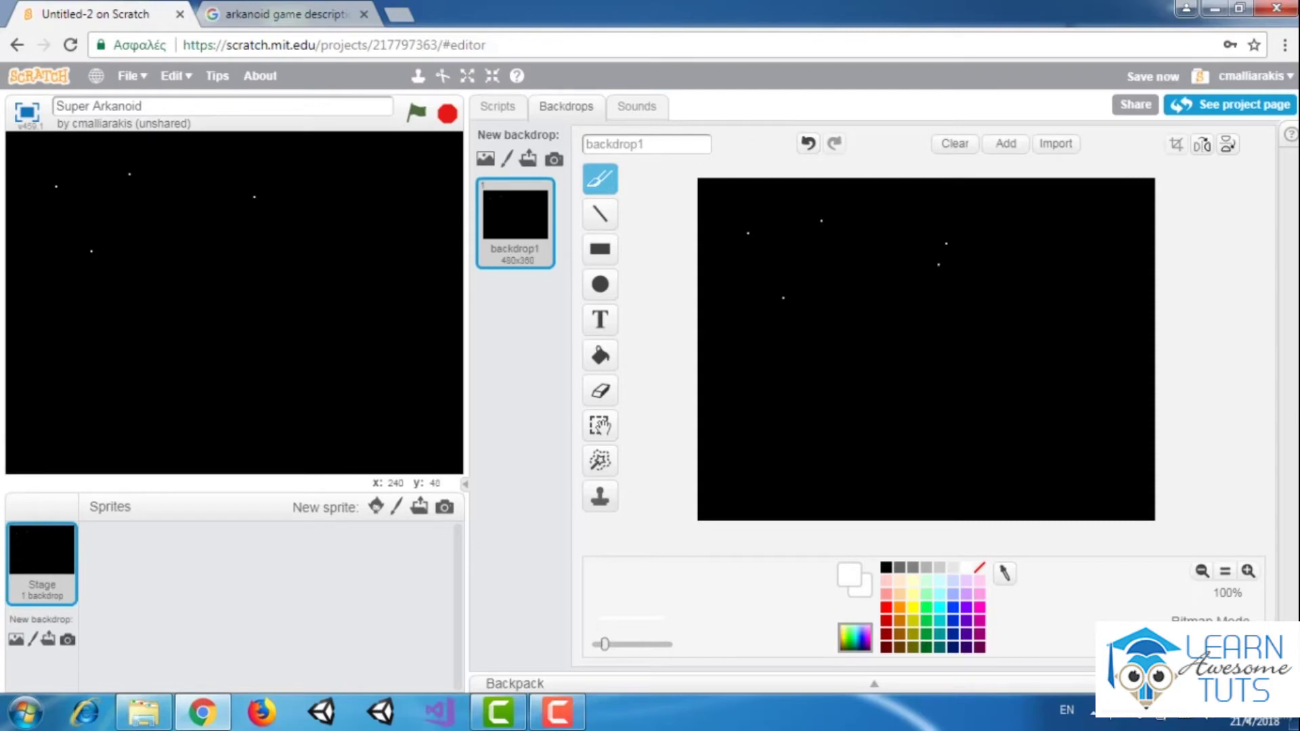
left_click(890, 190)
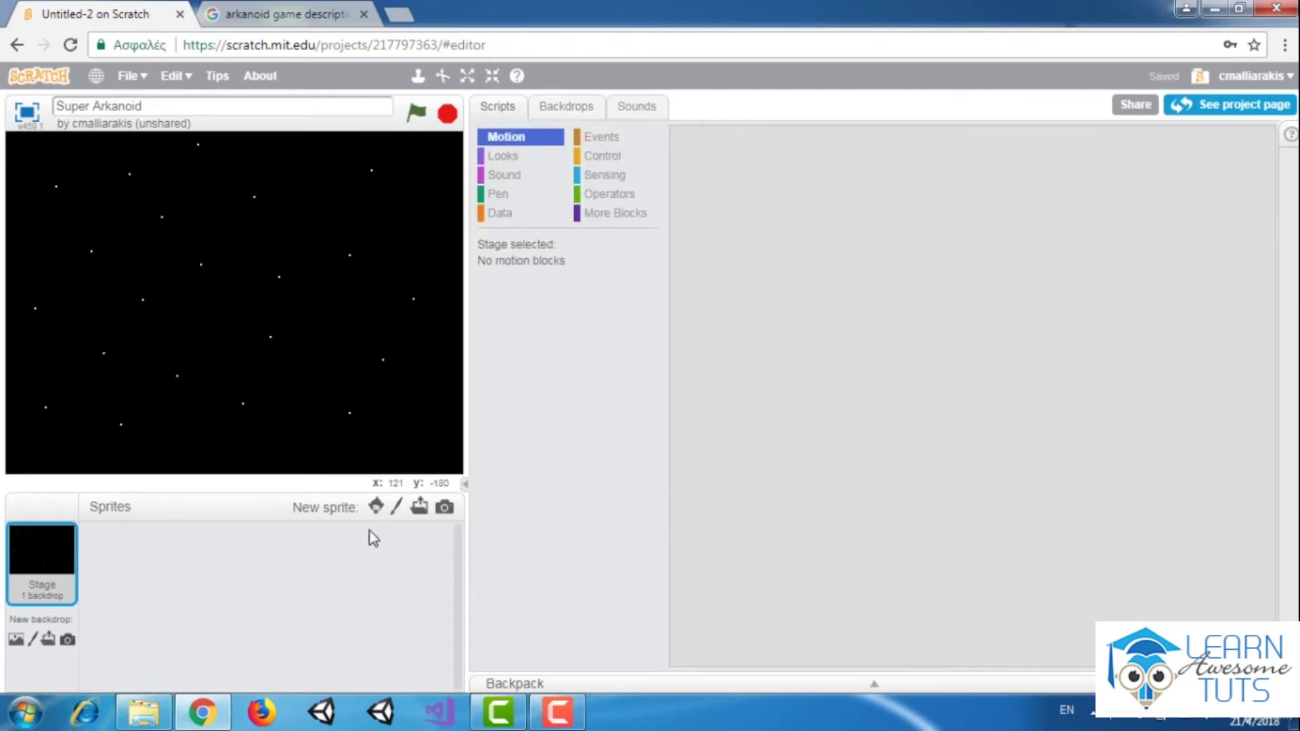
left_click(396, 507)
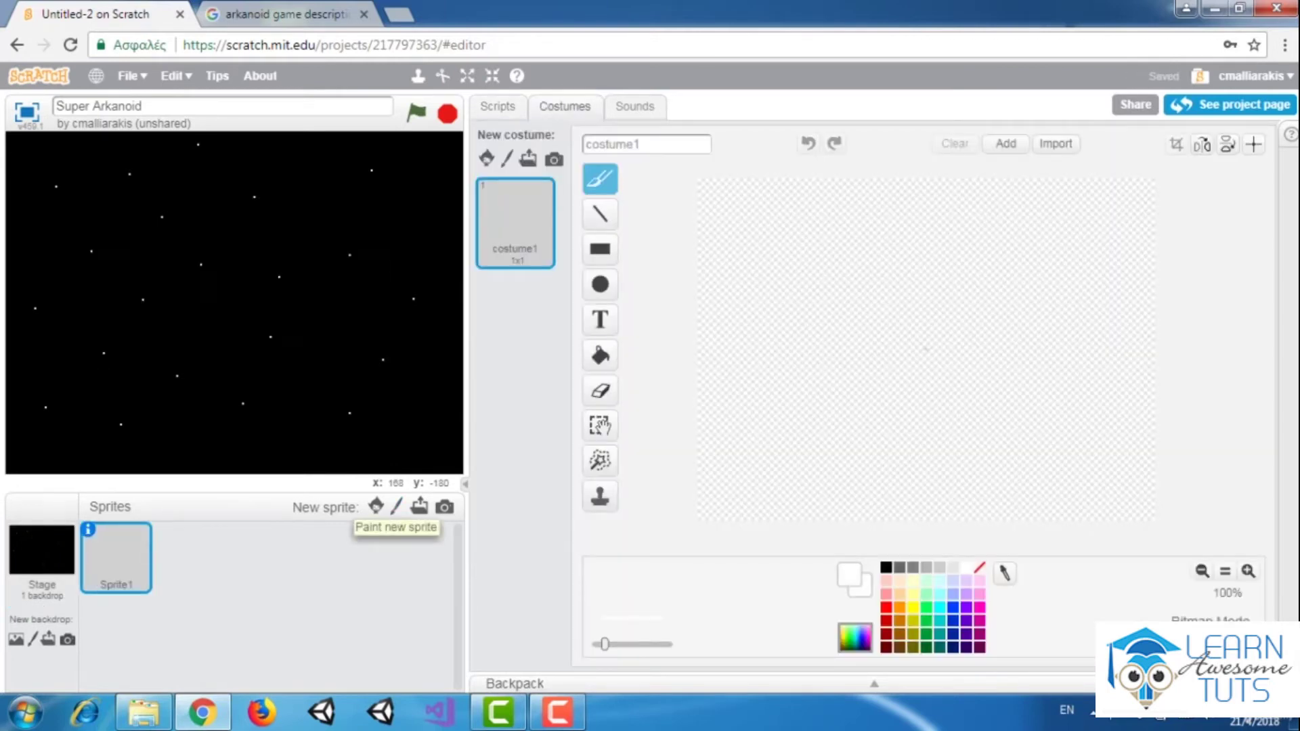
left_click(600, 250)
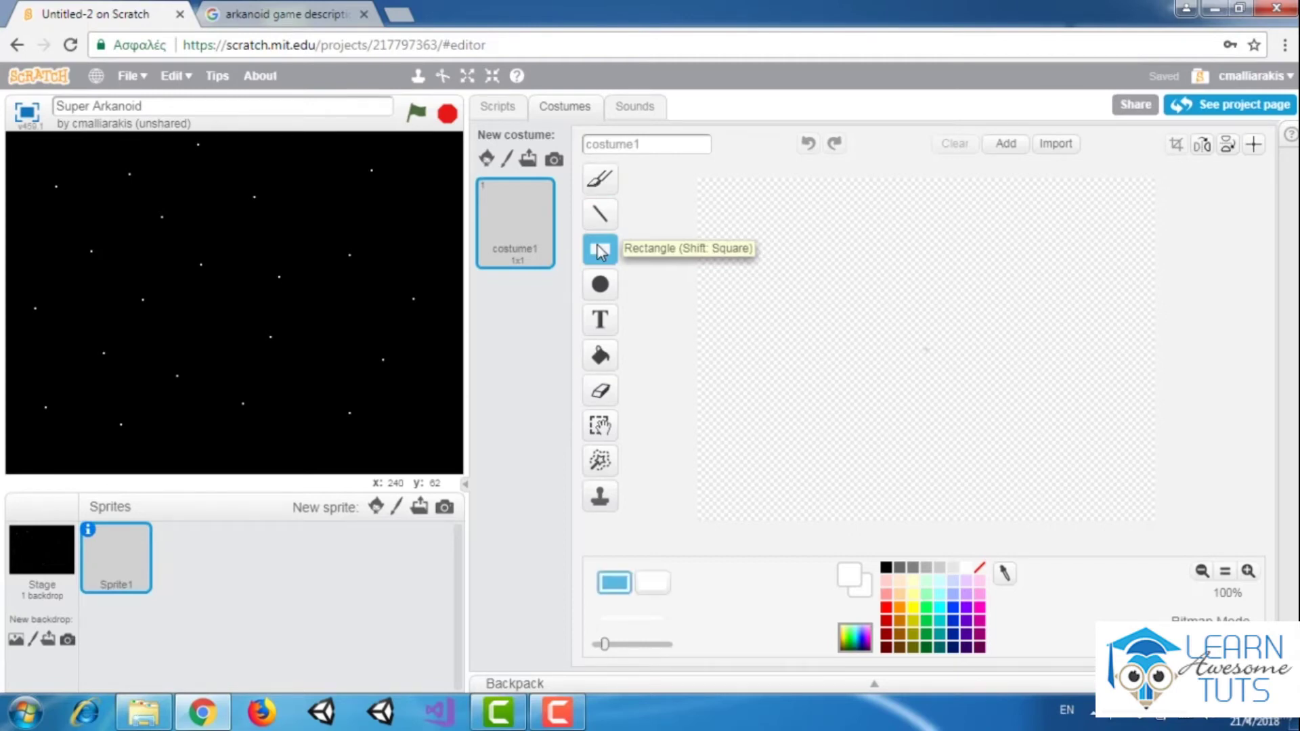
left_click(936, 594)
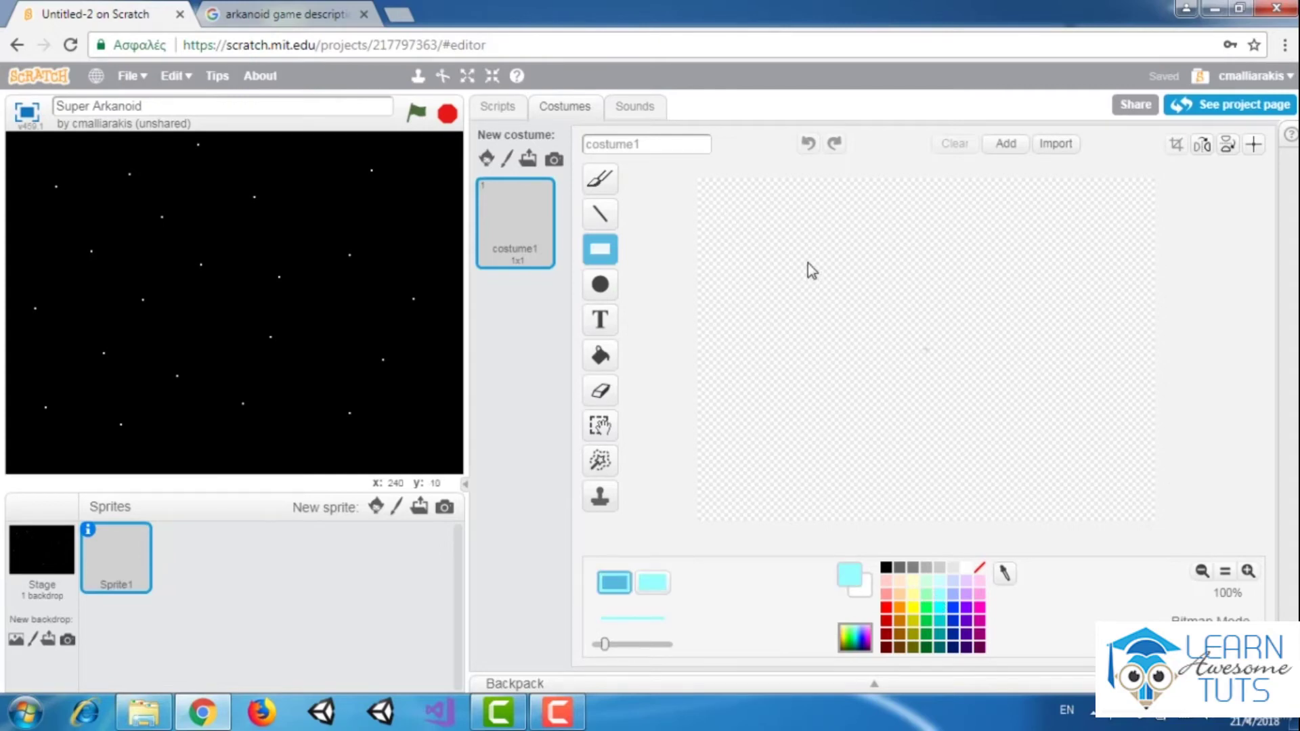
left_click_drag(888, 295, 961, 306)
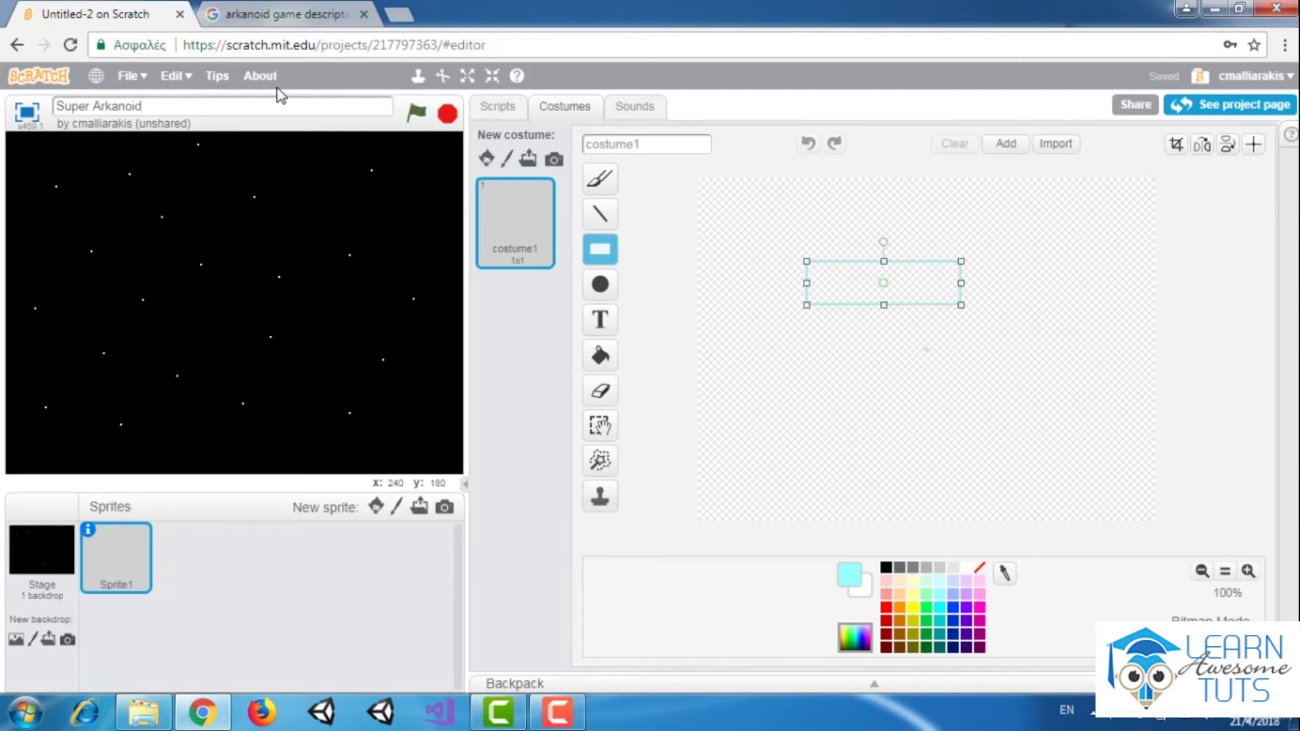
left_click(194, 74)
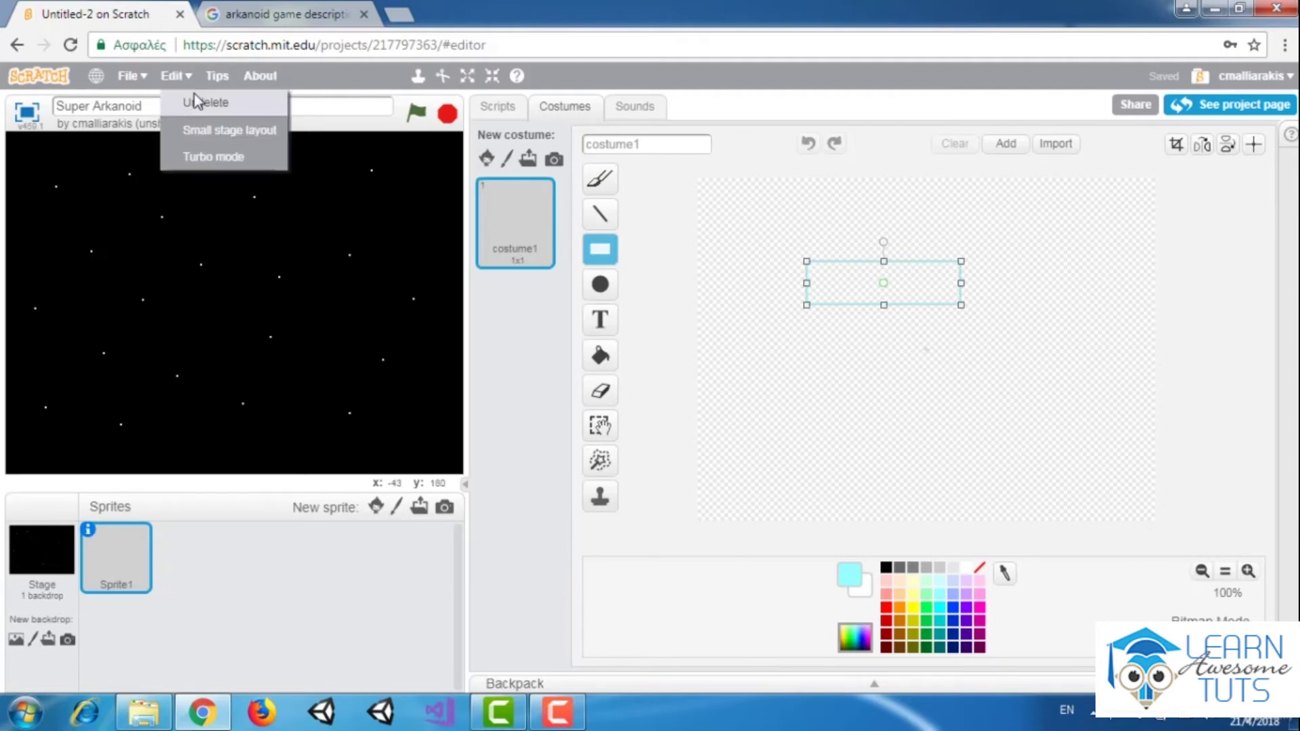
left_click(194, 100)
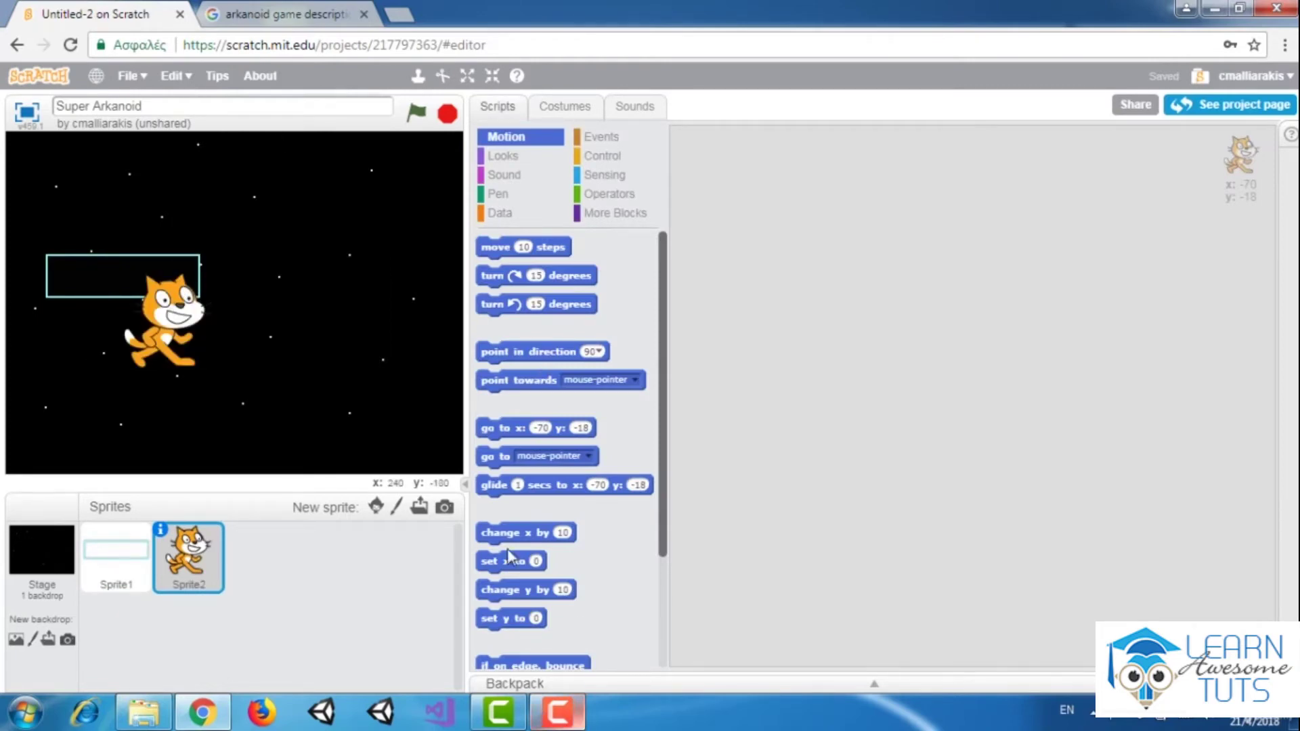
left_click(442, 76)
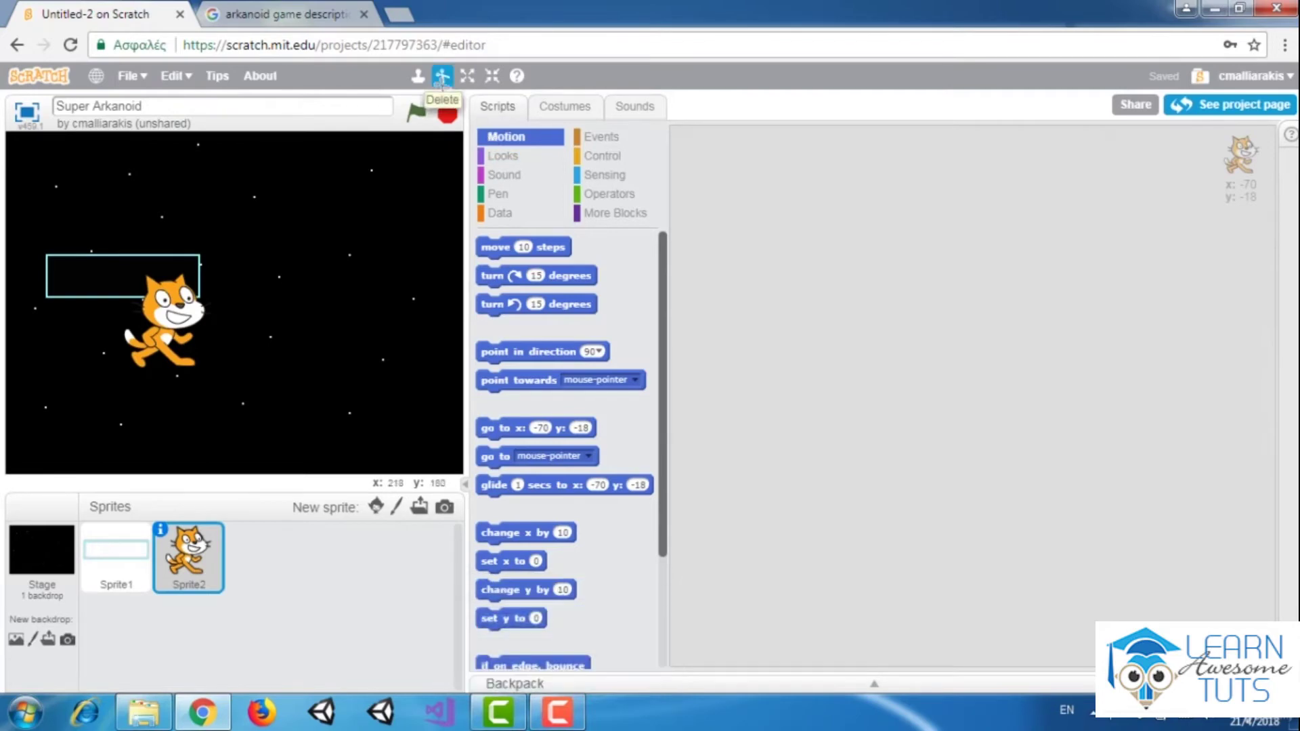
left_click(160, 319)
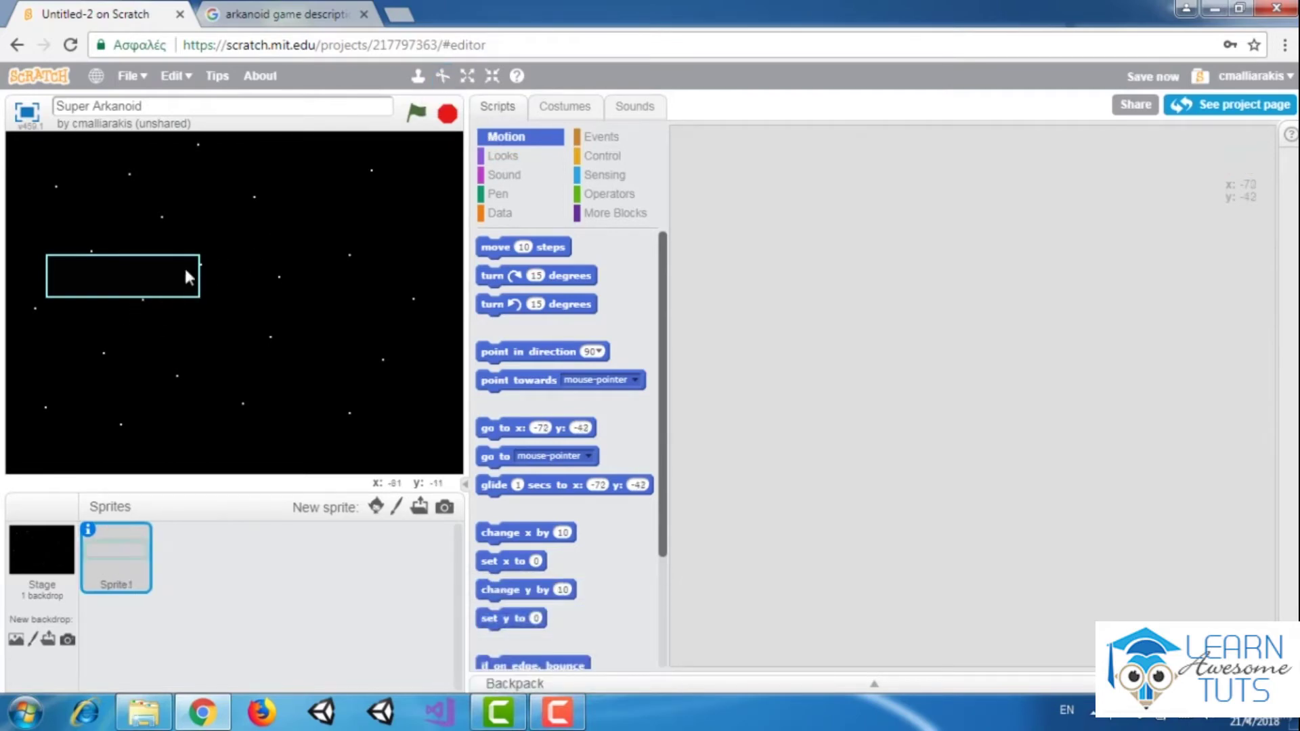
left_click(442, 75)
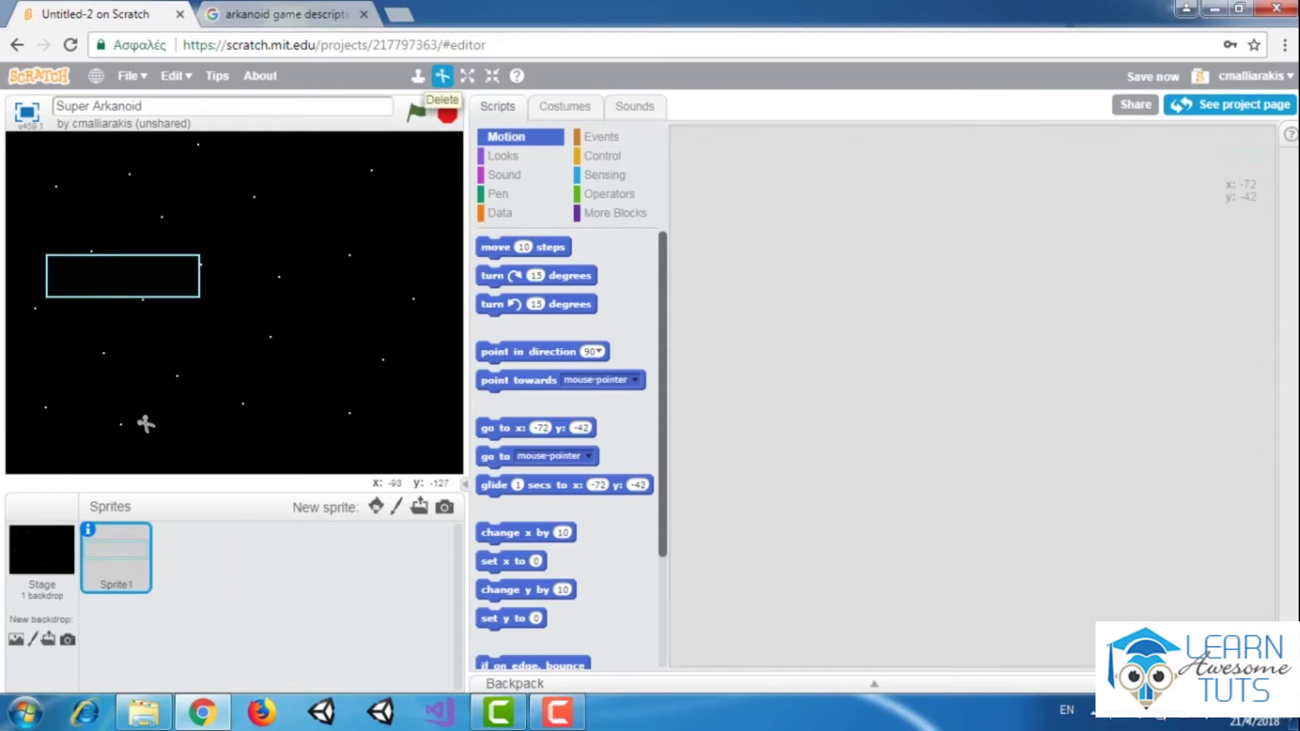
left_click(103, 541)
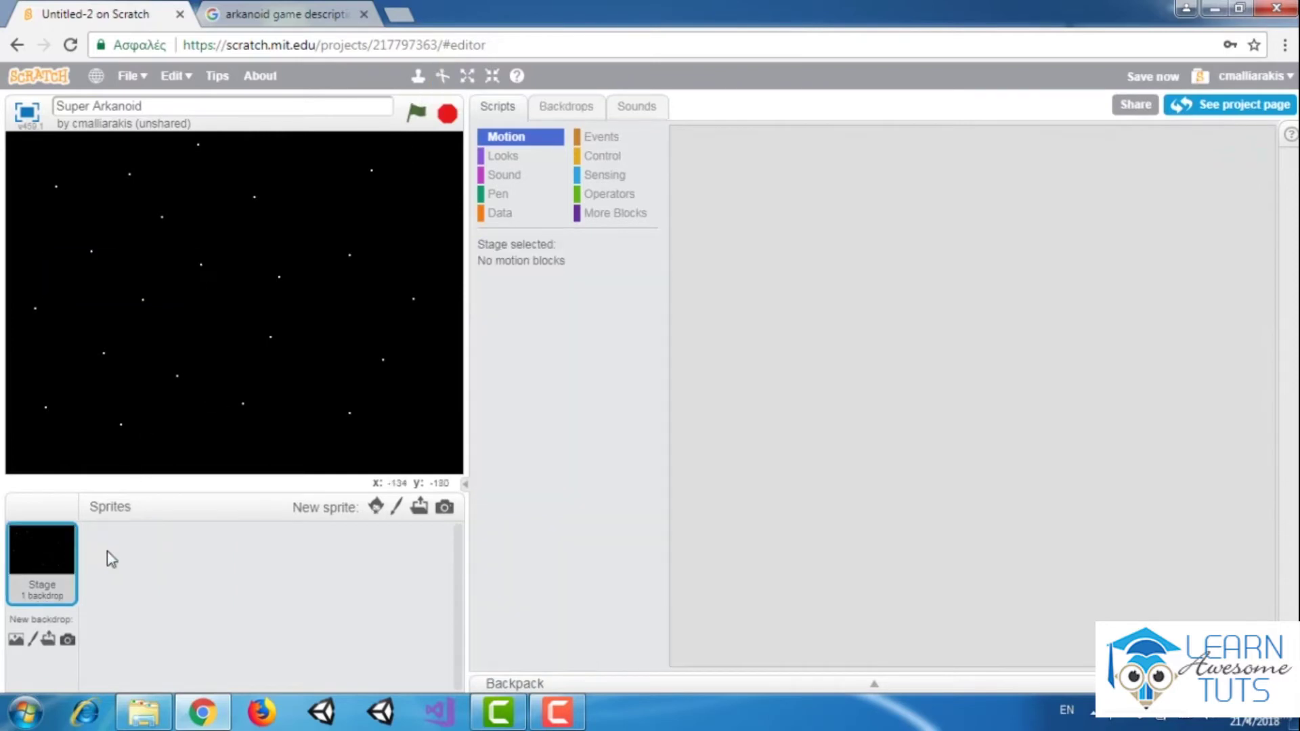
Paint a new sprite as a solid pale cyan horizontal bar, about 158 by 19 pixels, to serve as a brick.
left_click(397, 507)
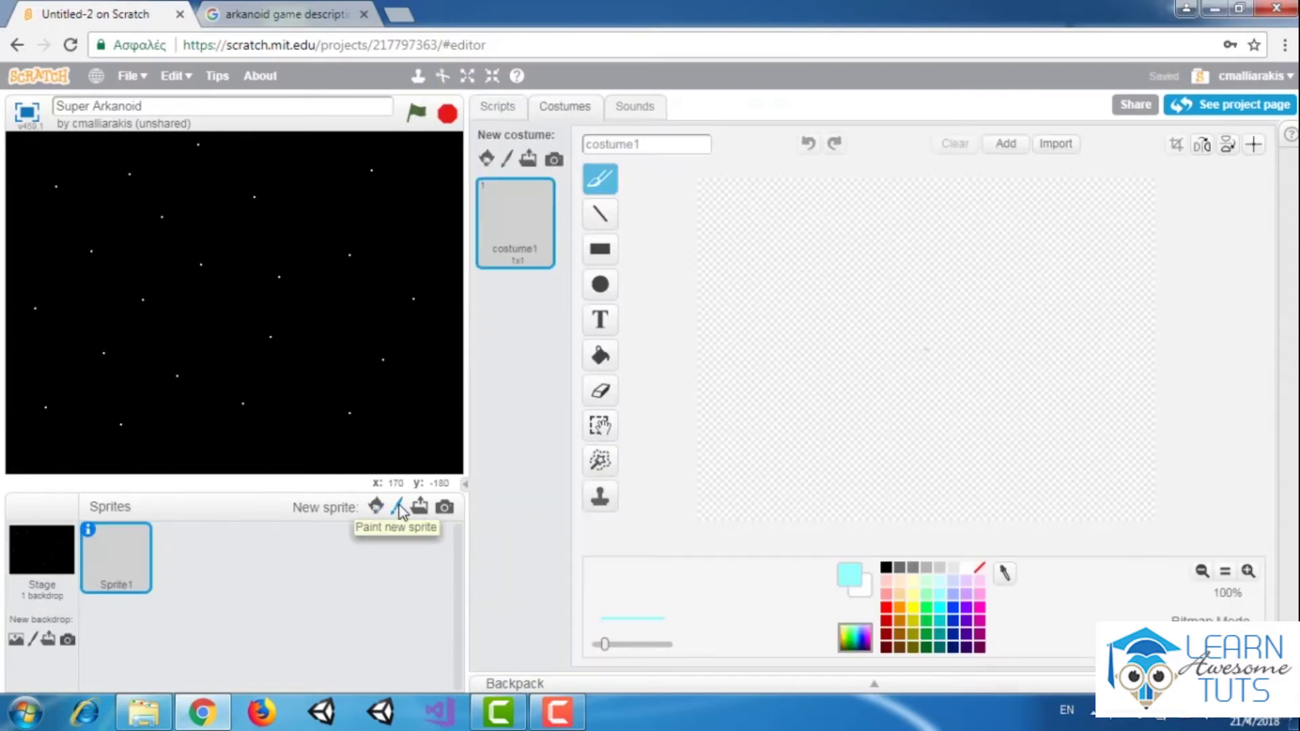
left_click(612, 262)
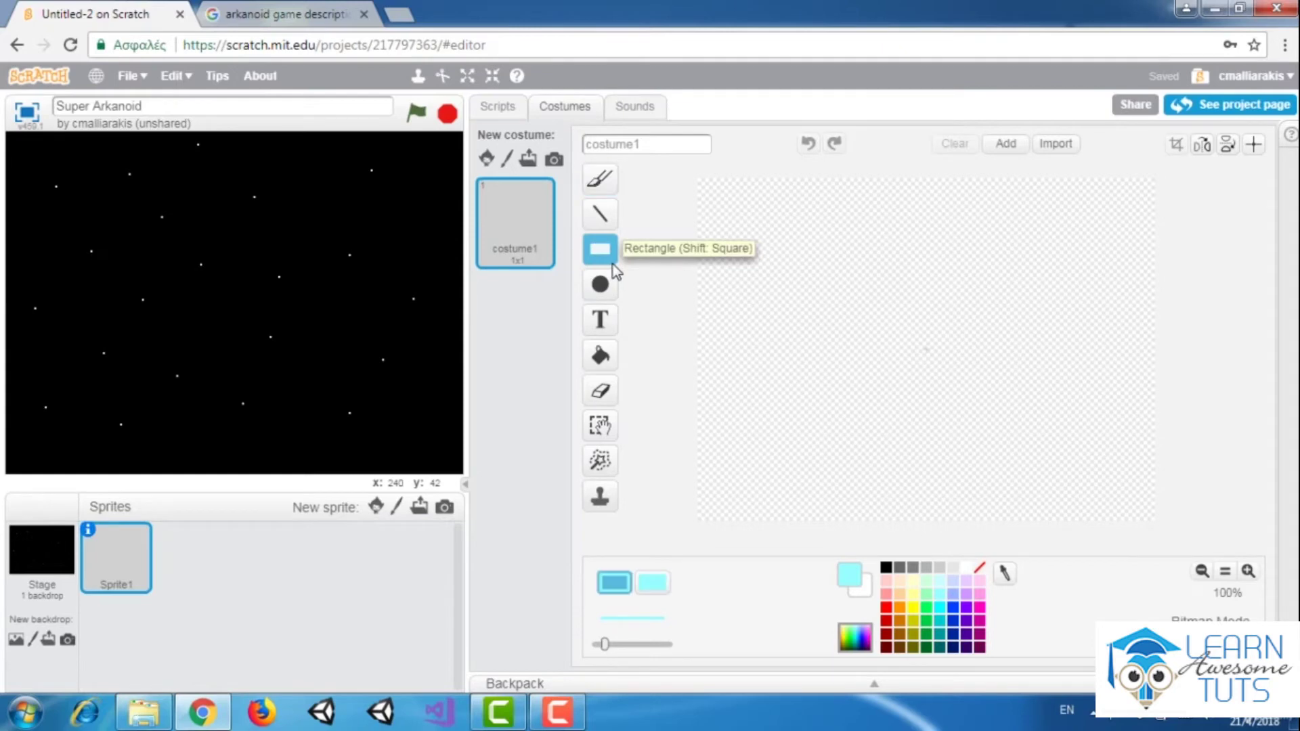
left_click(653, 580)
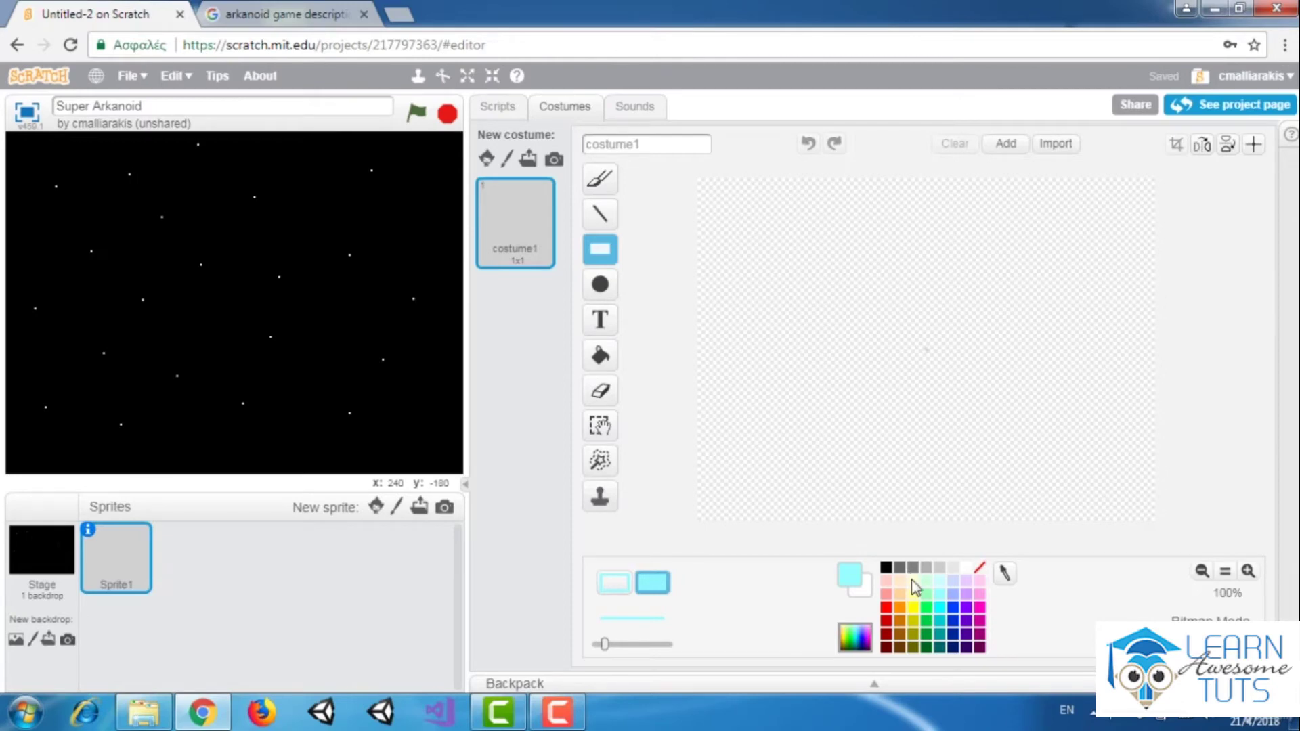
left_click(951, 596)
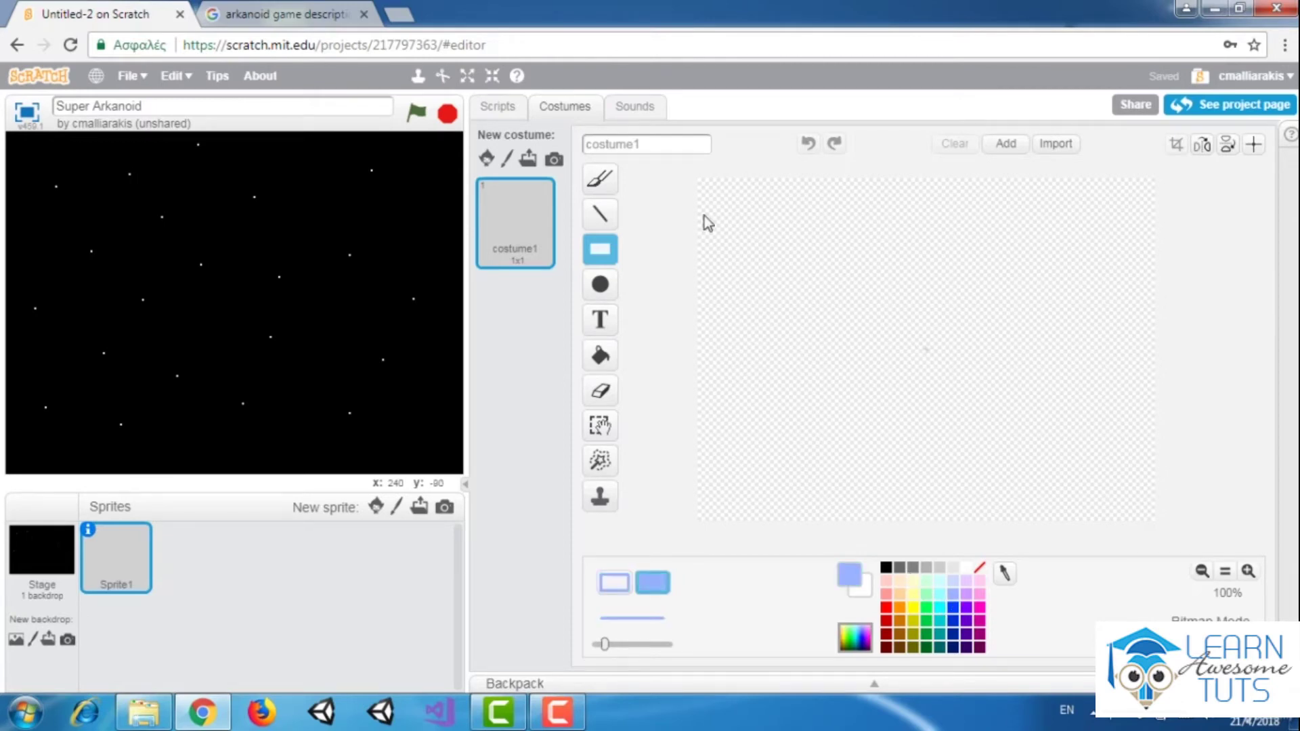
left_click(936, 580)
mouse_move(813, 261)
left_mouse_down()
mouse_move(884, 301)
mouse_move(971, 289)
left_mouse_up()
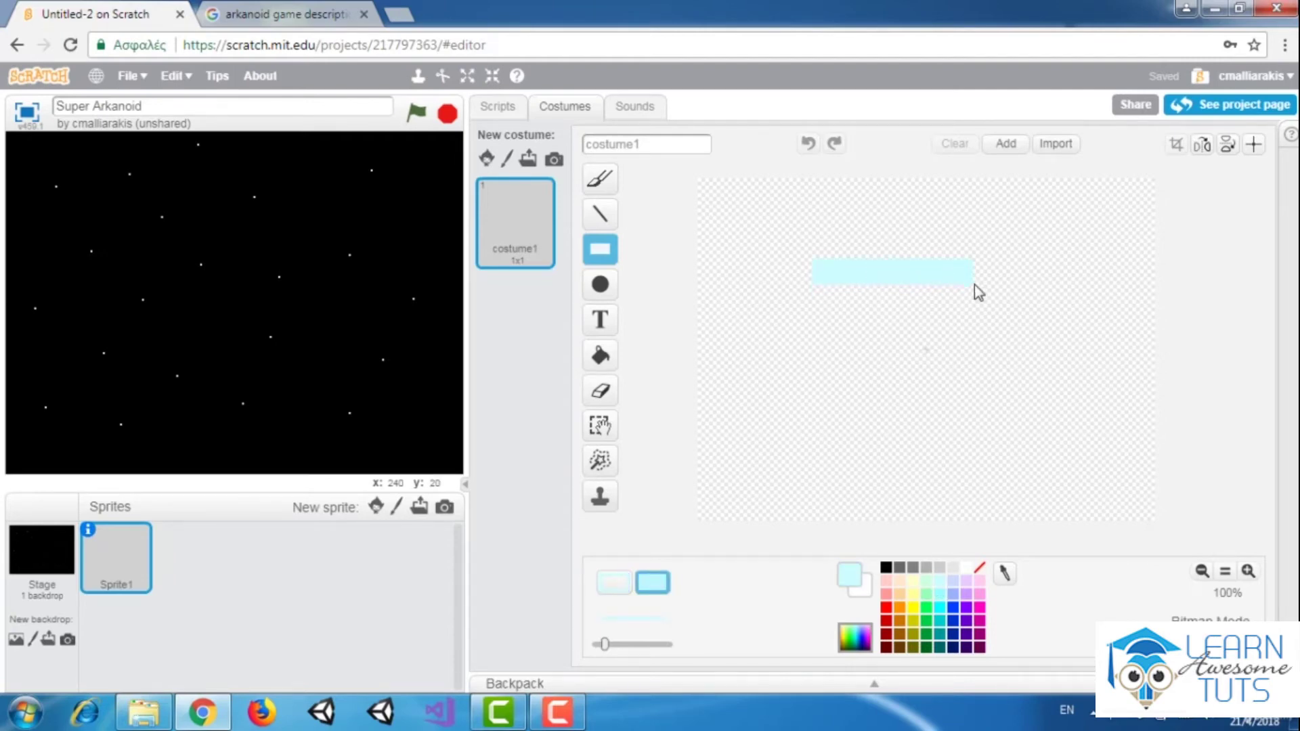
left_click_drag(964, 277, 964, 278)
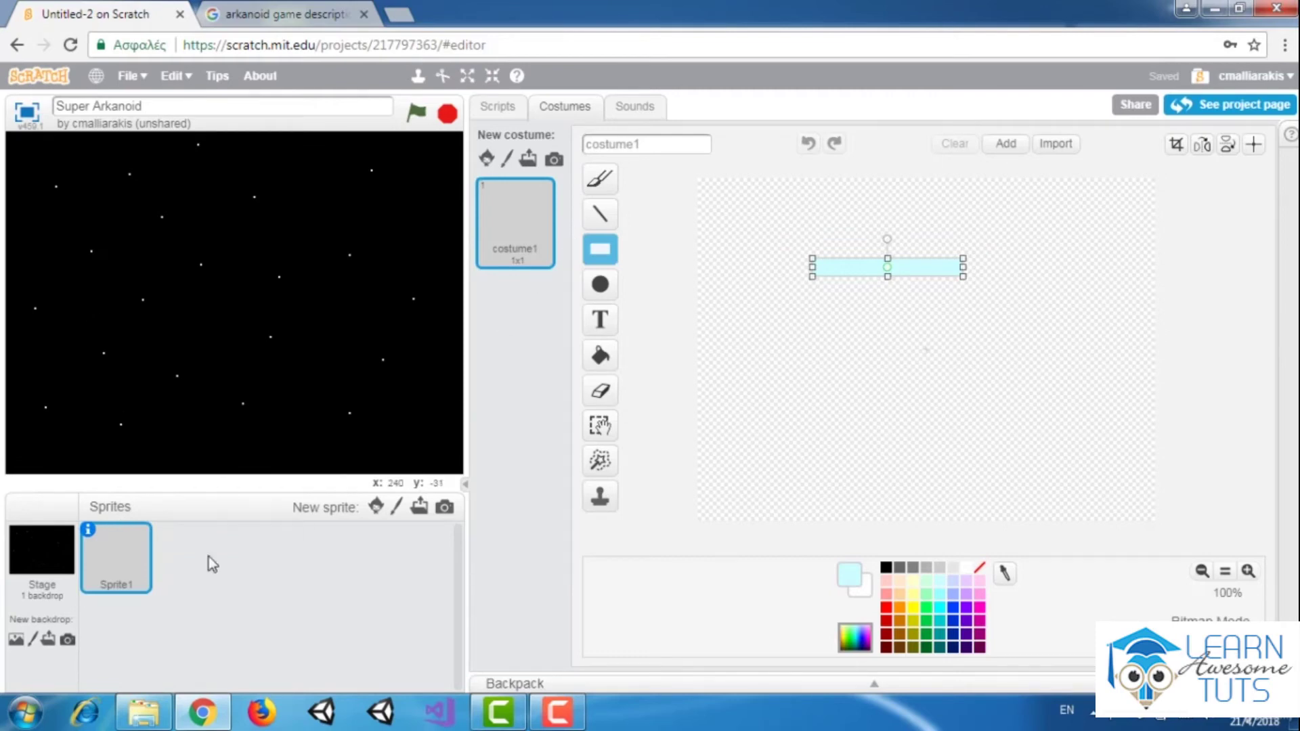
left_click(397, 516)
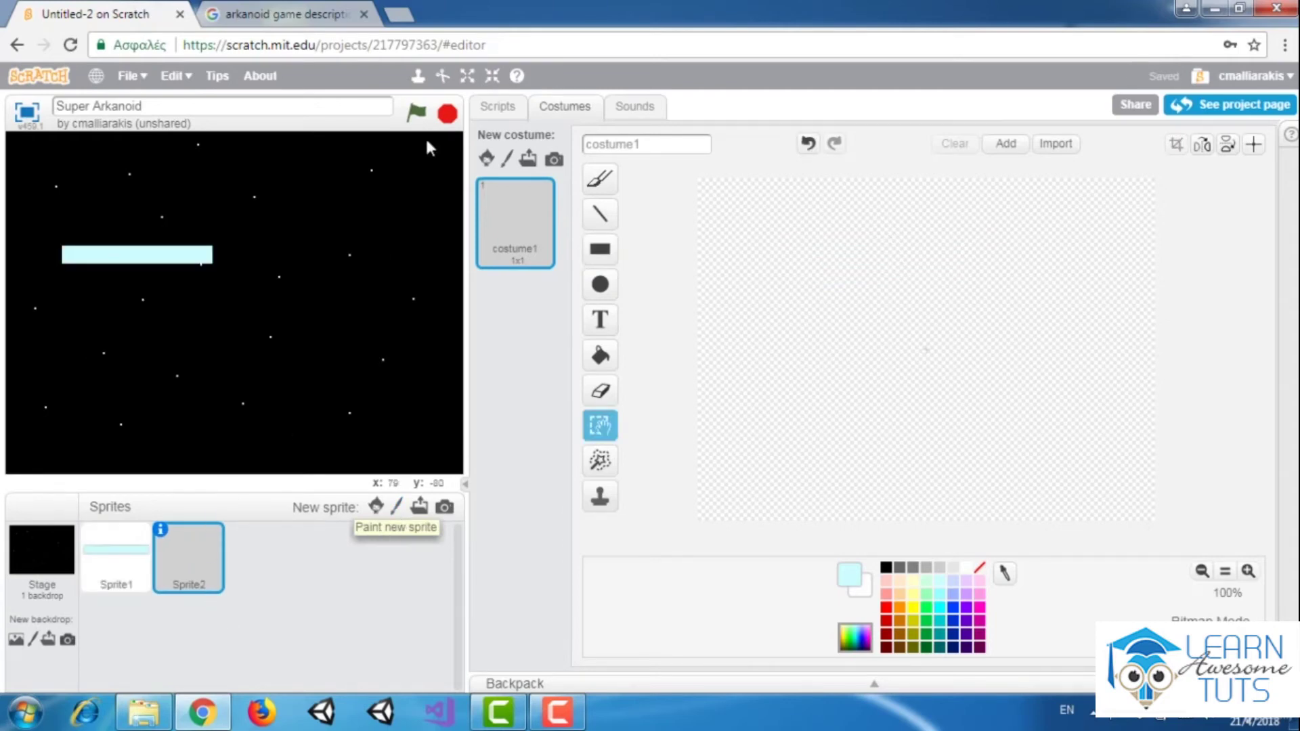
left_click(442, 76)
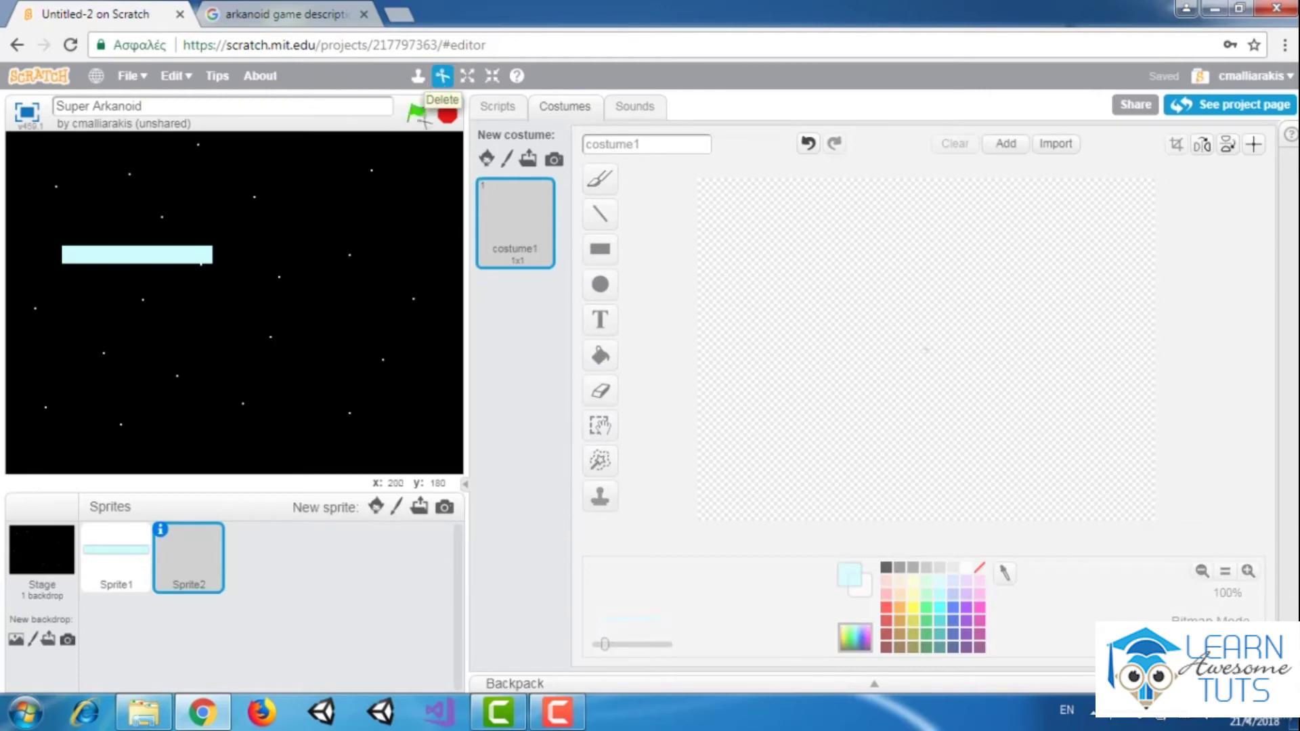
left_click(203, 581)
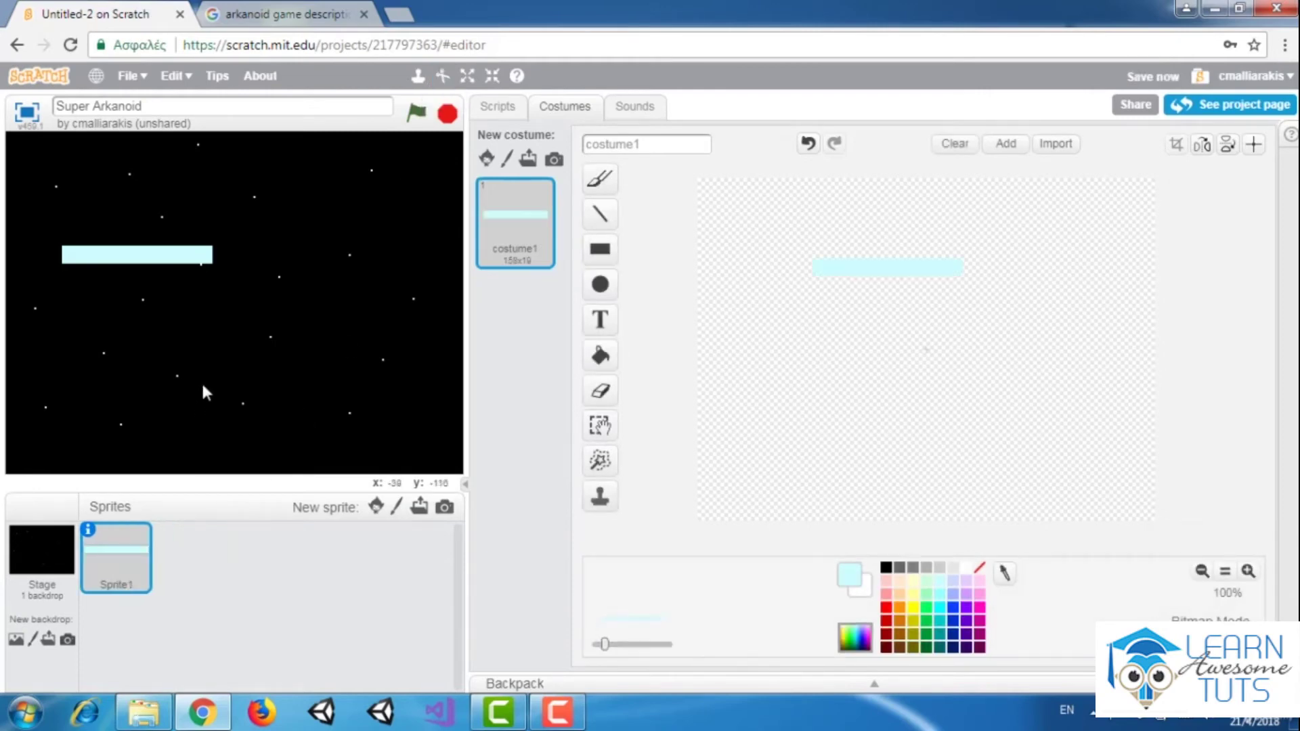
Shrink the pale cyan bar to about half its size and move it to the upper-left area of the stage.
left_click(492, 75)
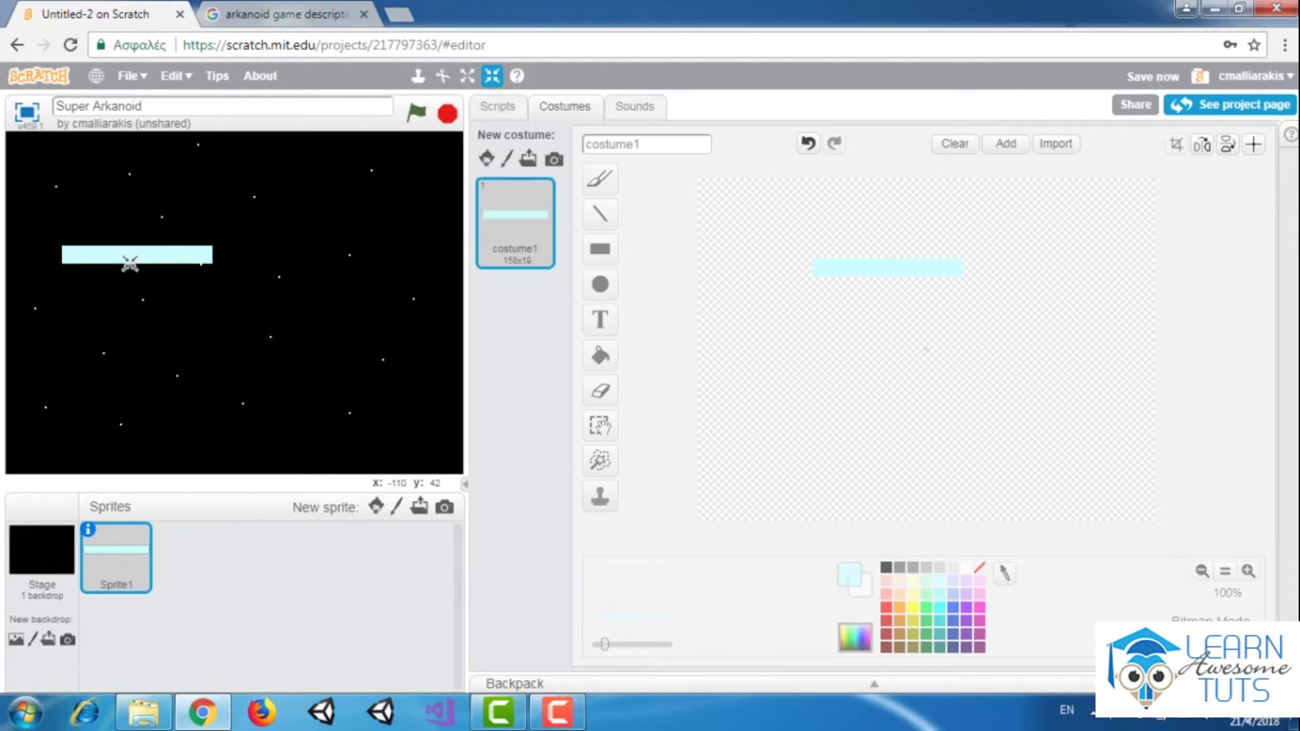
left_click(125, 254)
left_click(125, 254)
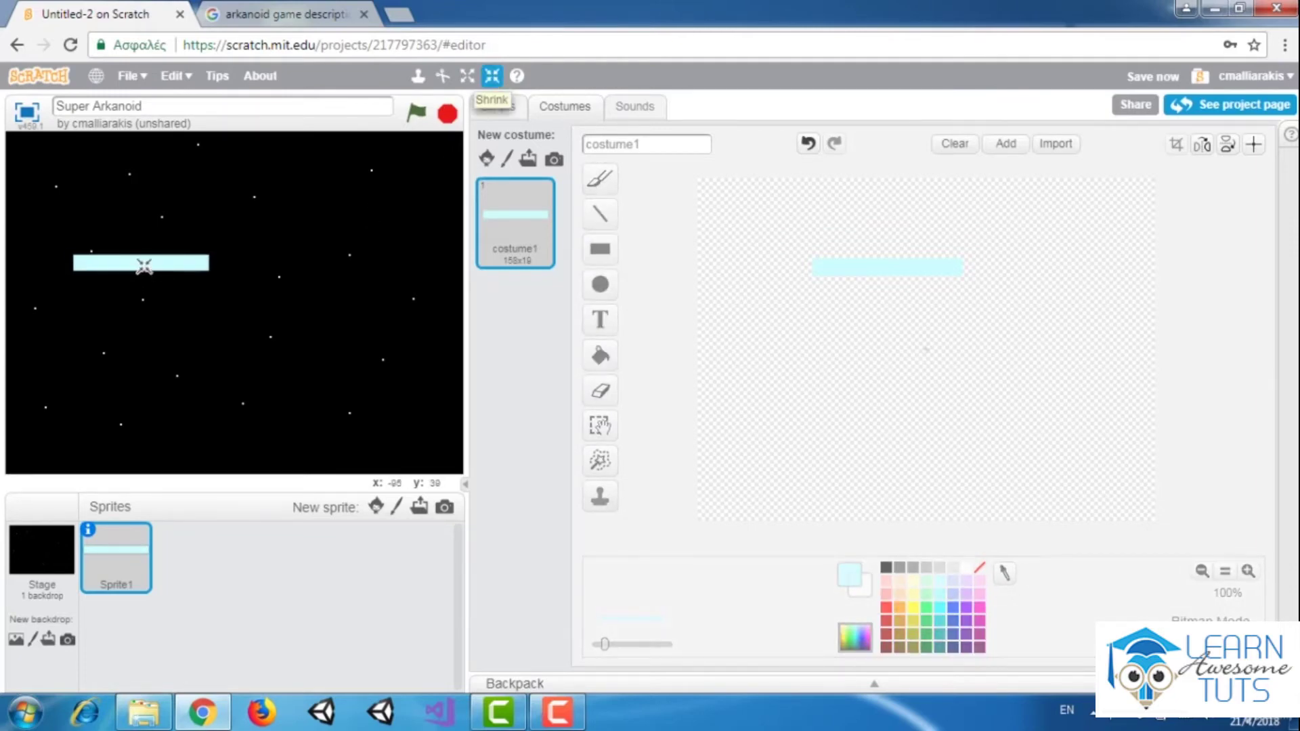
left_click(143, 267)
left_click(143, 275)
left_click(143, 277)
left_click(144, 281)
left_click(145, 285)
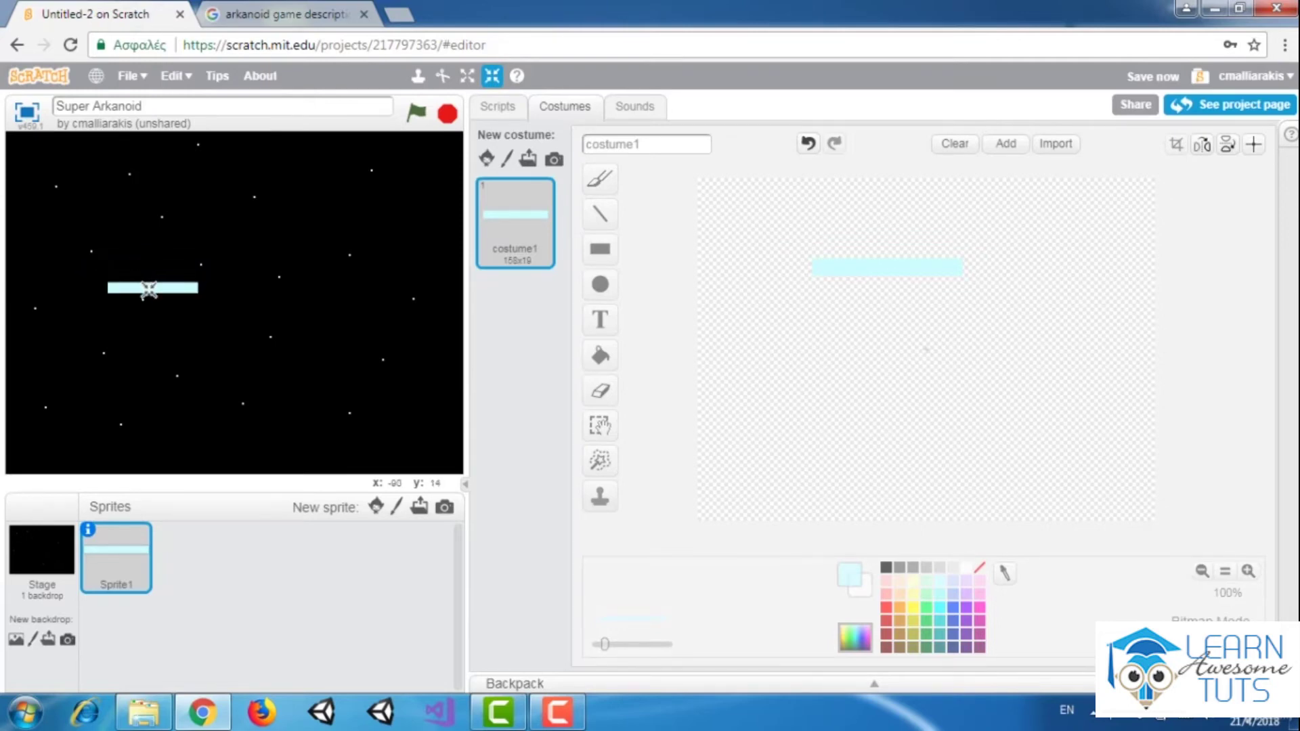
left_click(149, 291)
left_click(154, 295)
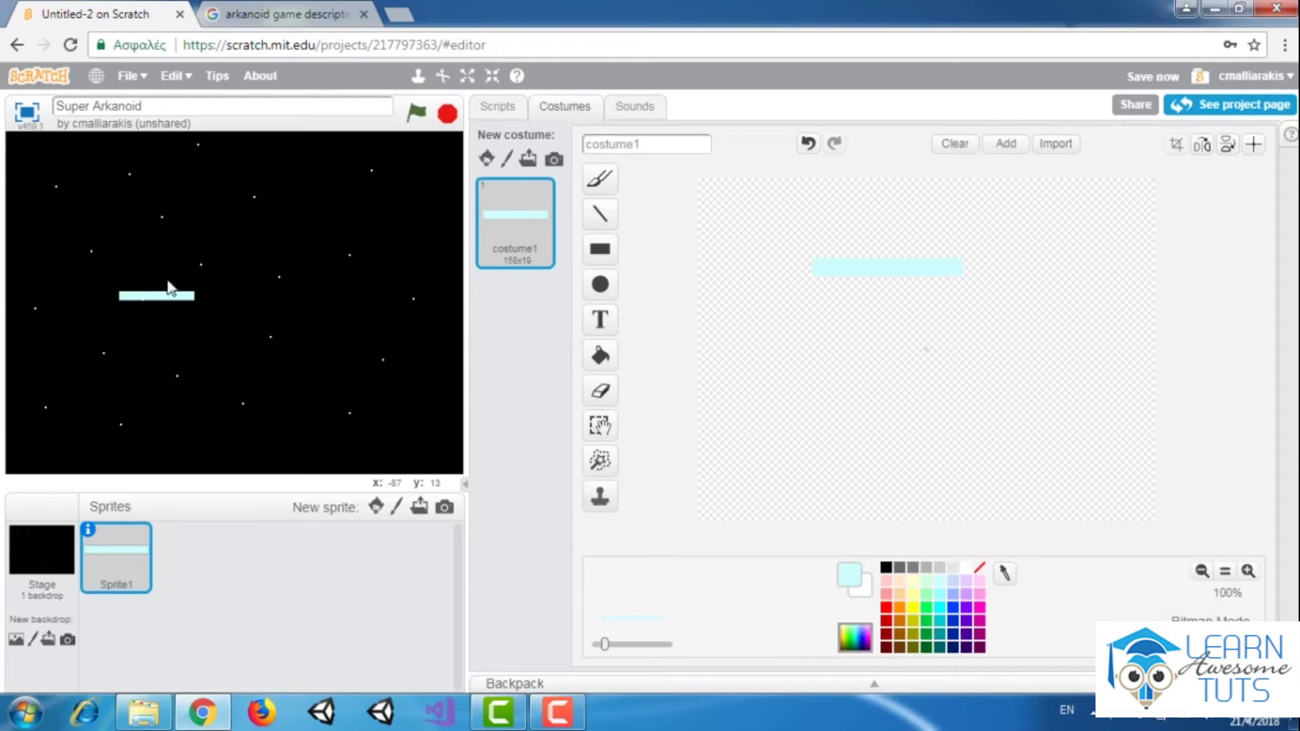
left_click_drag(194, 296, 96, 180)
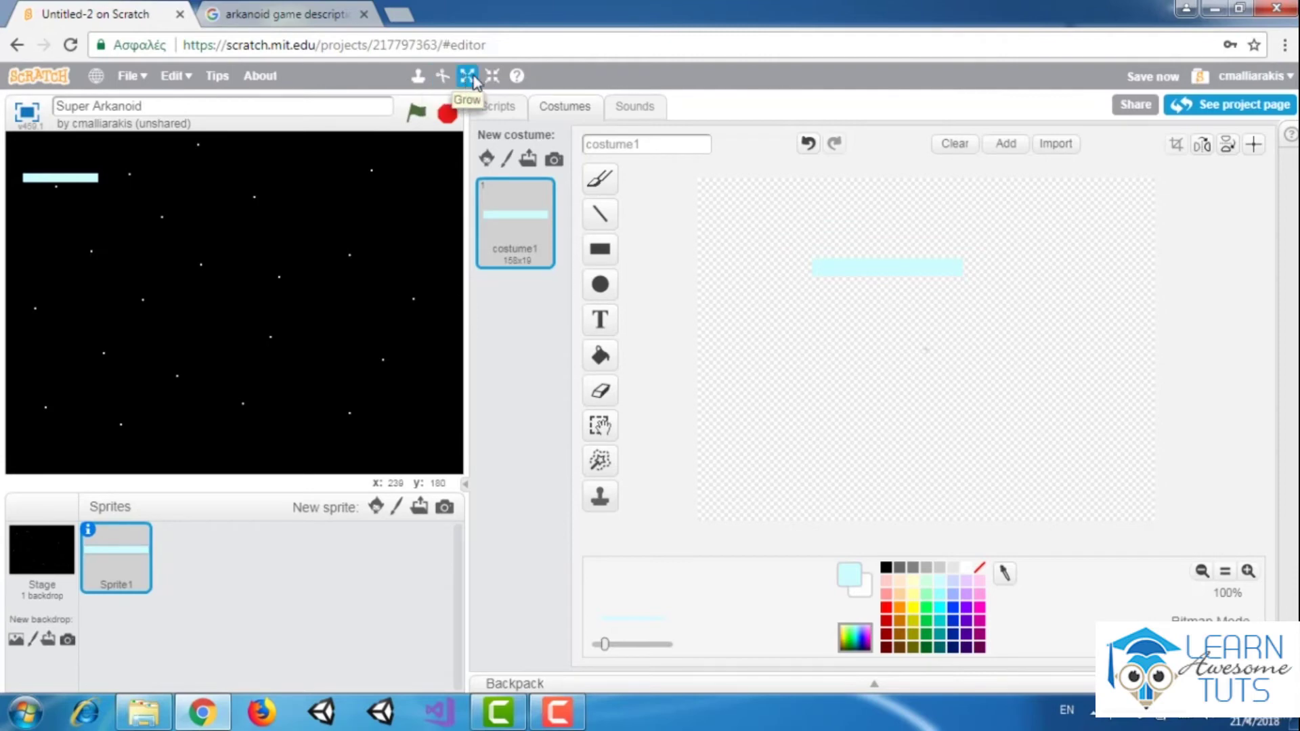
left_click(418, 76)
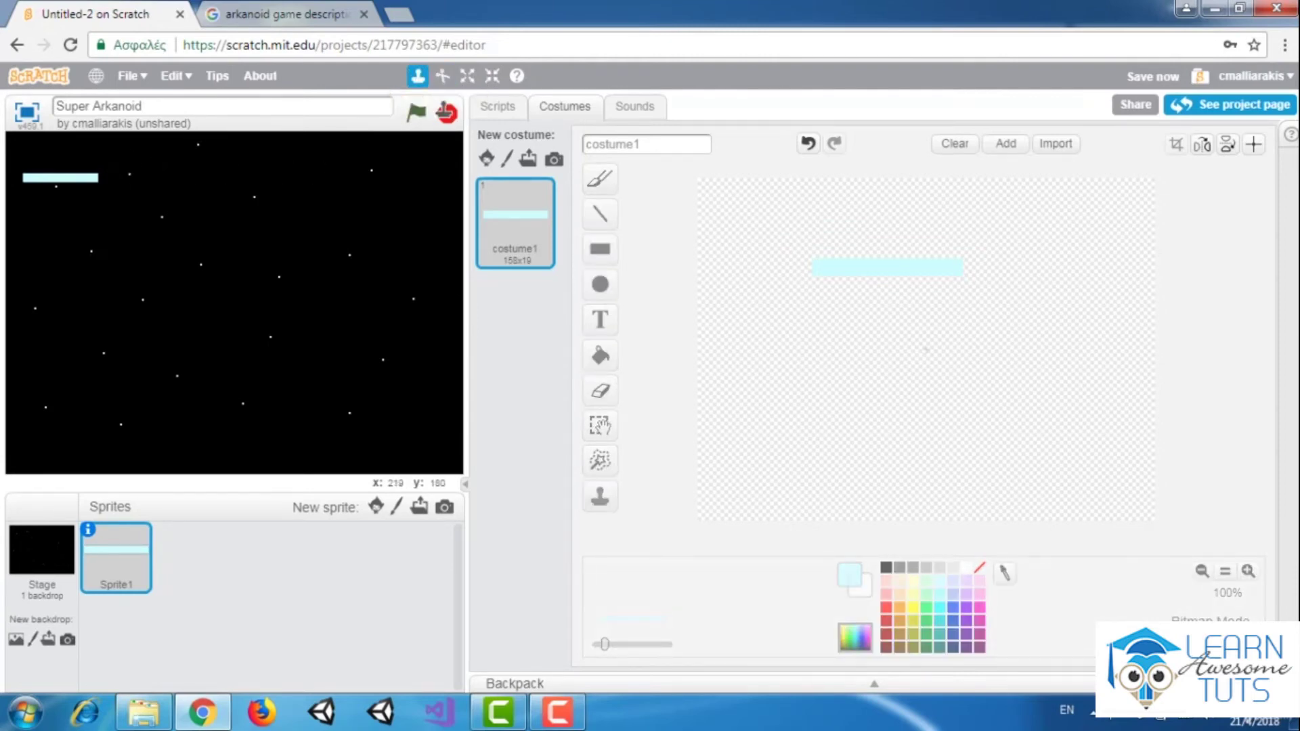
left_click(418, 75)
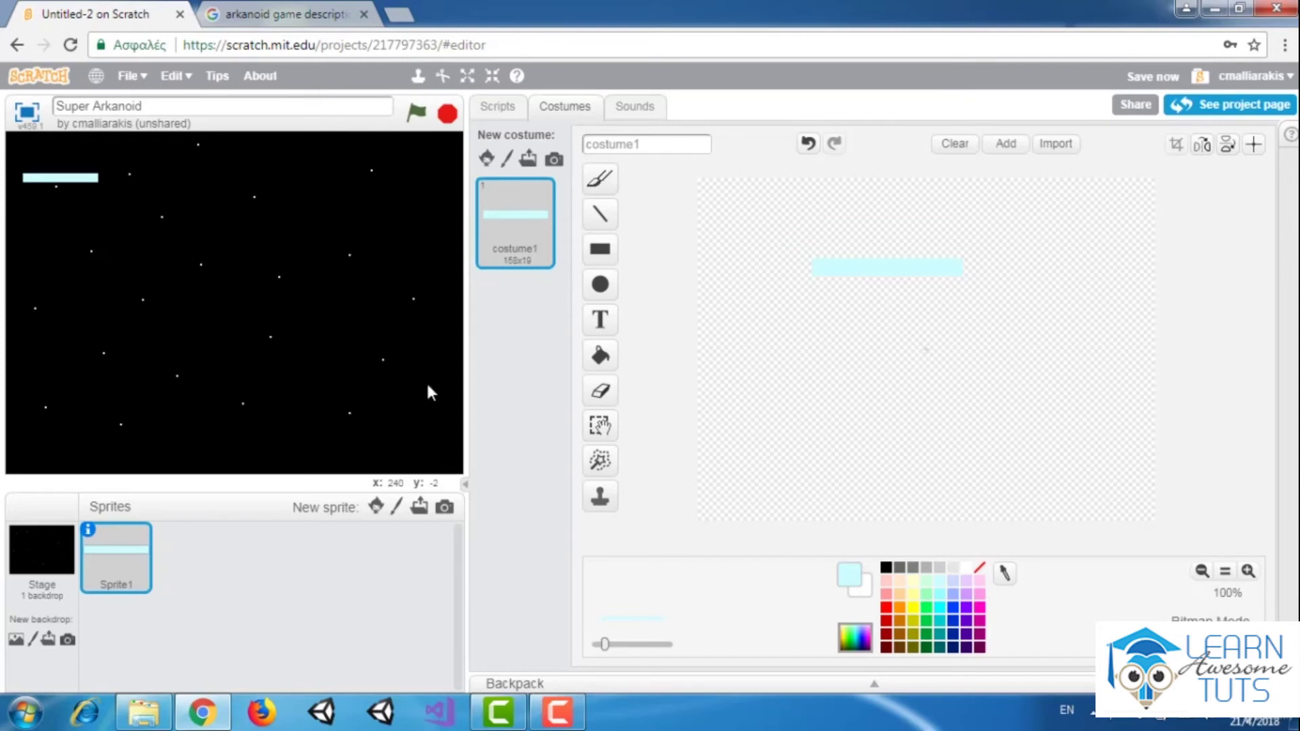
Add the Ball sprite from the Things category of the Sprite Library.
left_click(376, 507)
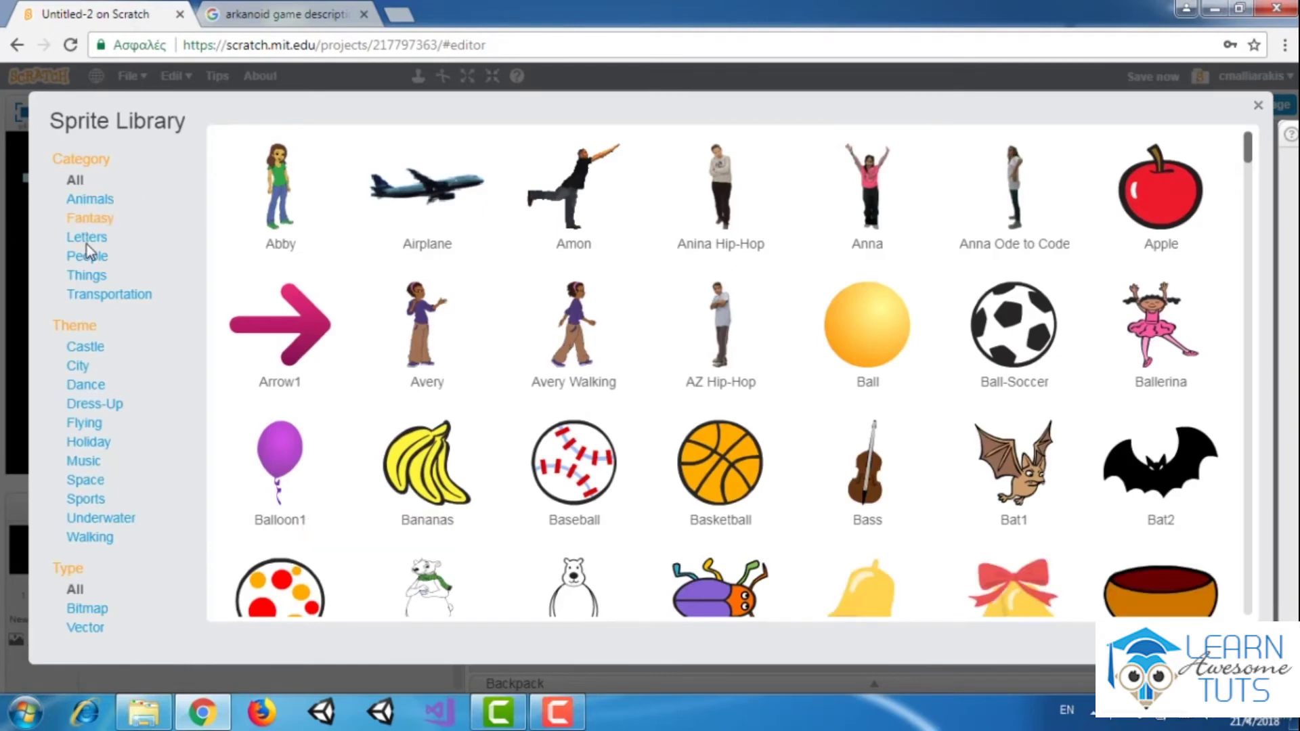
left_click(88, 275)
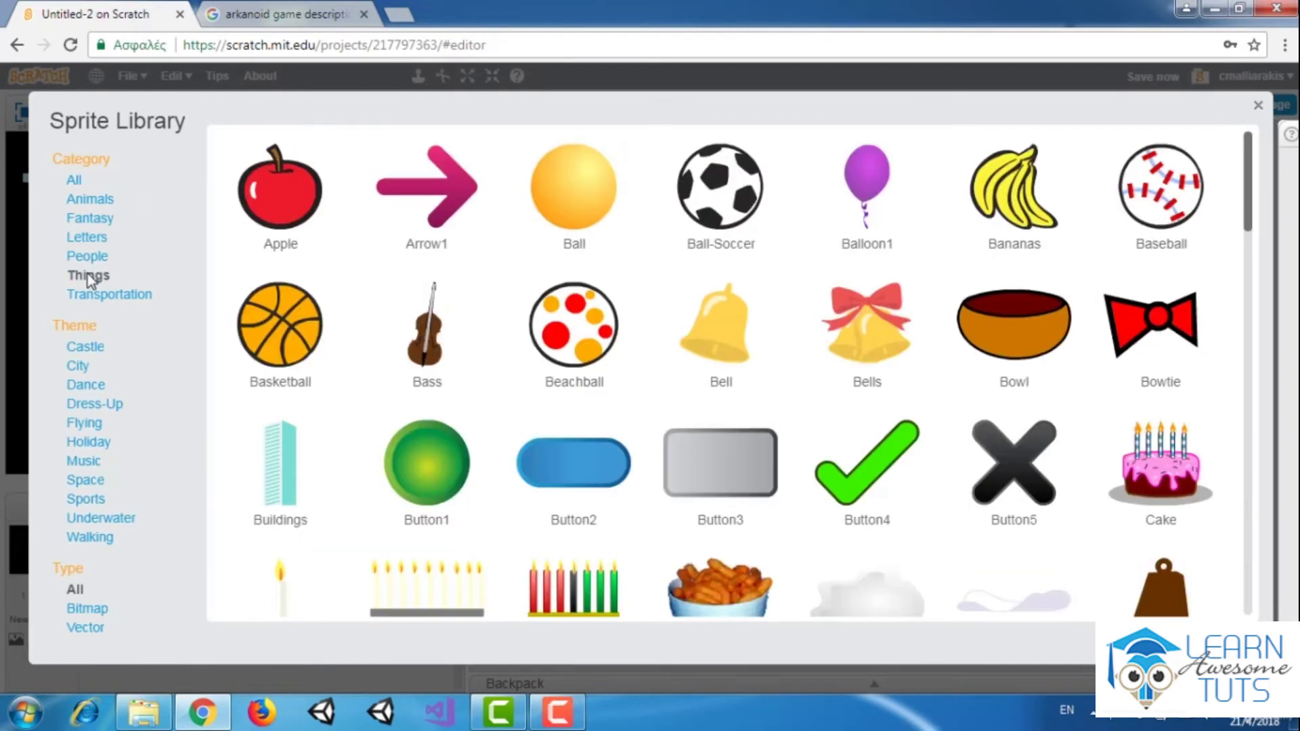
left_click(559, 199)
double_click(558, 199)
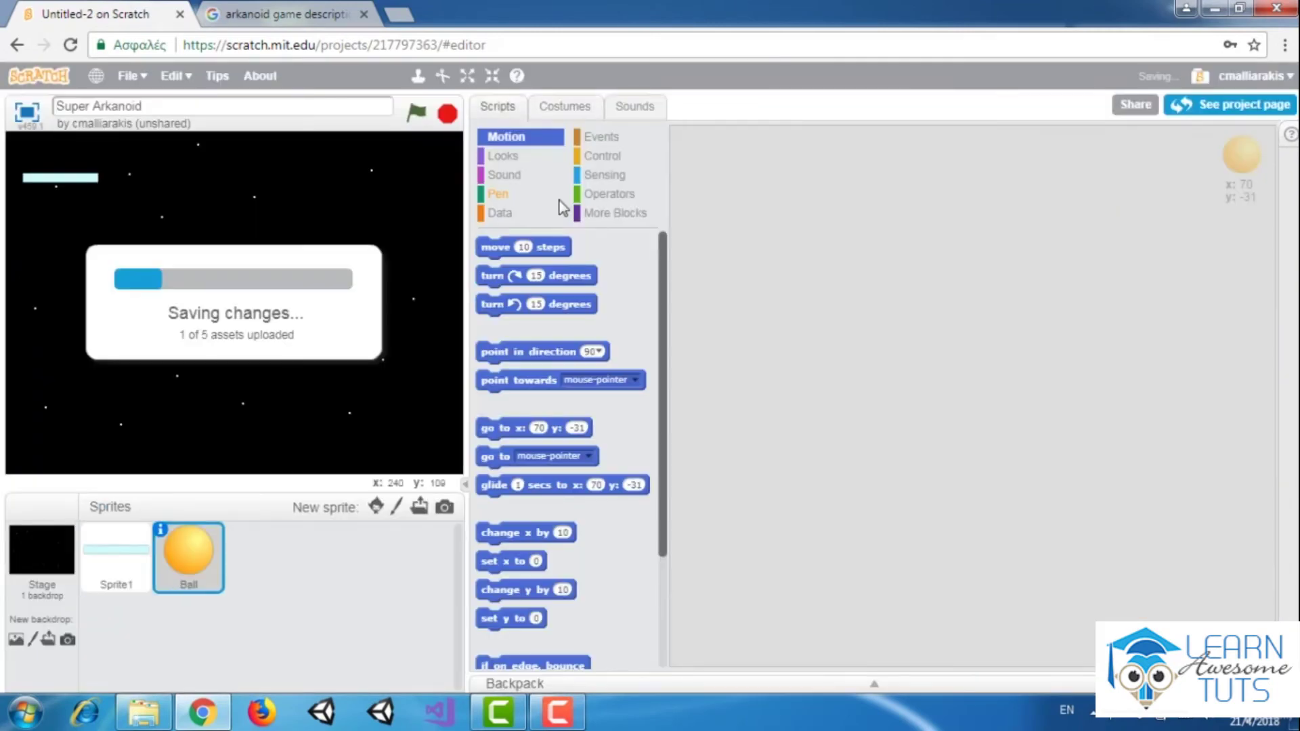
Move the ball near the middle of the stage and shrink it to a small game ball.
left_click_drag(310, 334, 285, 282)
left_click(492, 76)
left_click(271, 283)
left_click(270, 283)
left_click(271, 283)
left_click(271, 283)
left_click(271, 283)
left_click(272, 283)
left_click(273, 283)
left_click(274, 283)
left_click(275, 282)
left_click(275, 282)
left_click(277, 281)
left_click(277, 281)
left_click(278, 281)
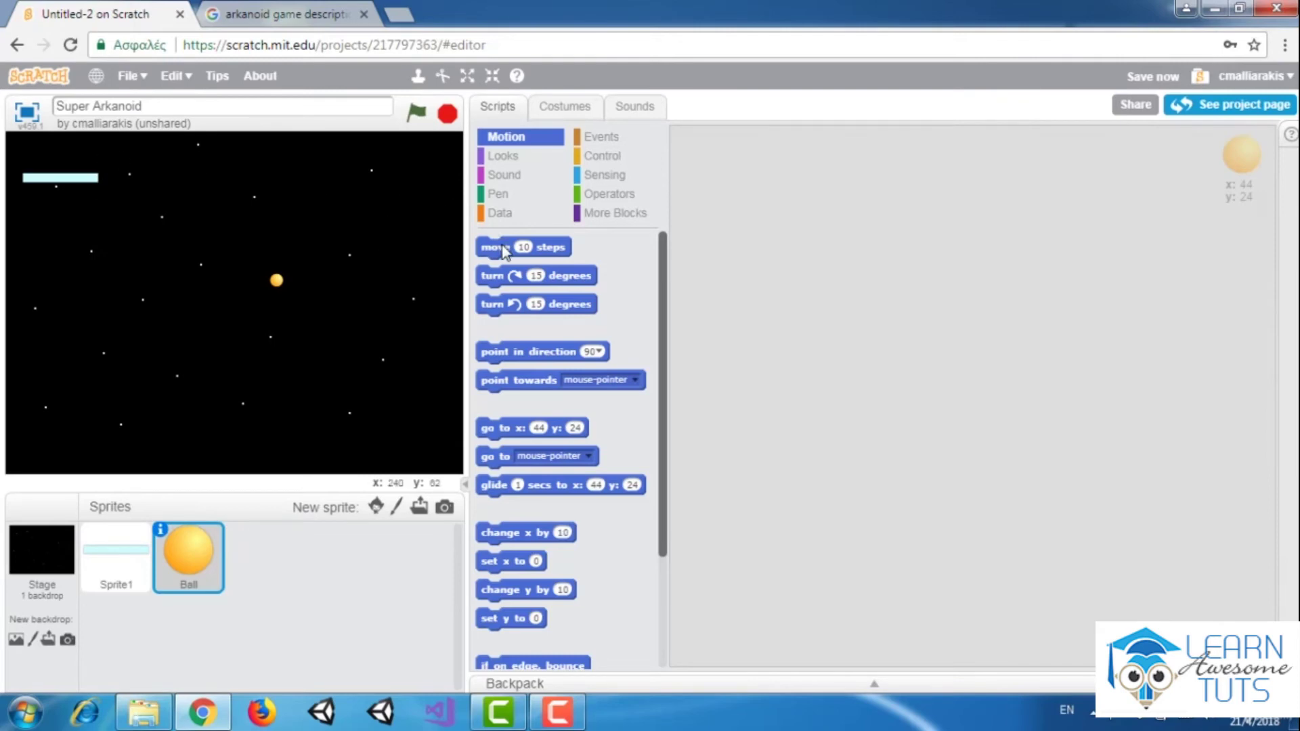
Paint another new sprite as a solid yellow horizontal bar, about 179 by 28 pixels.
left_click(396, 508)
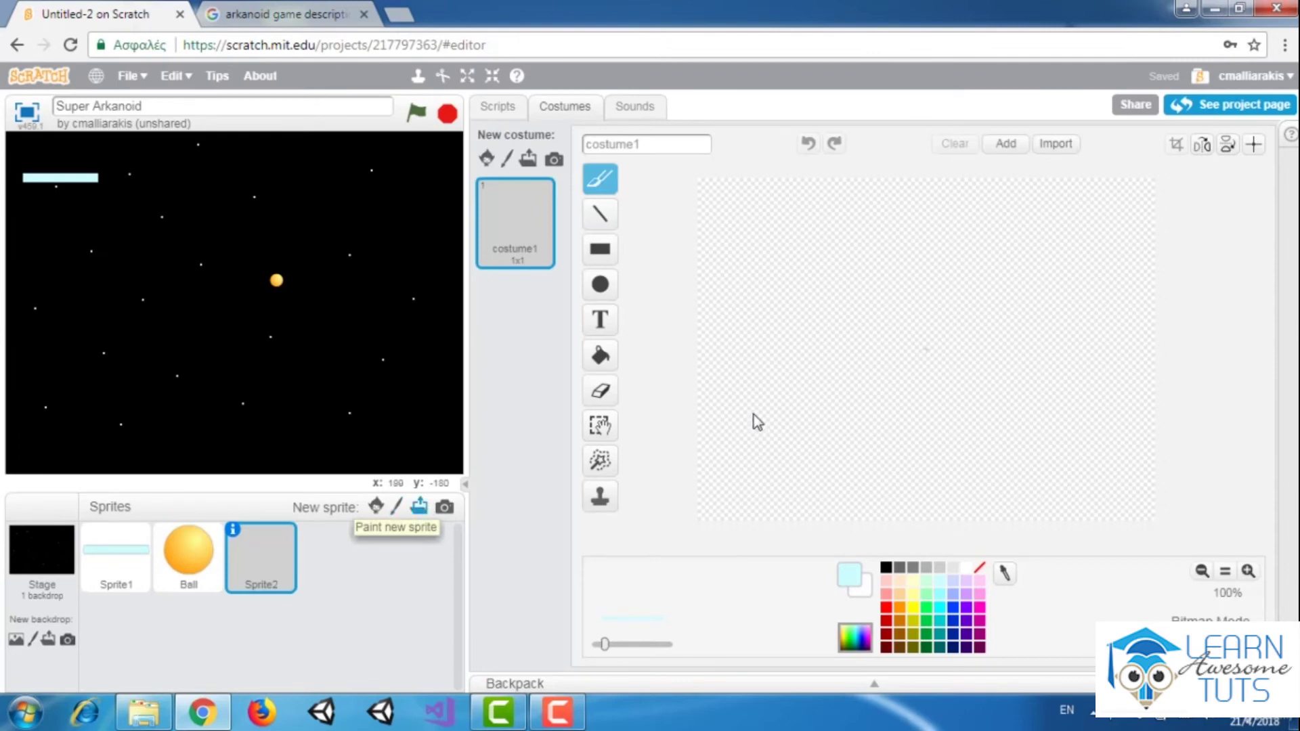
left_click(613, 260)
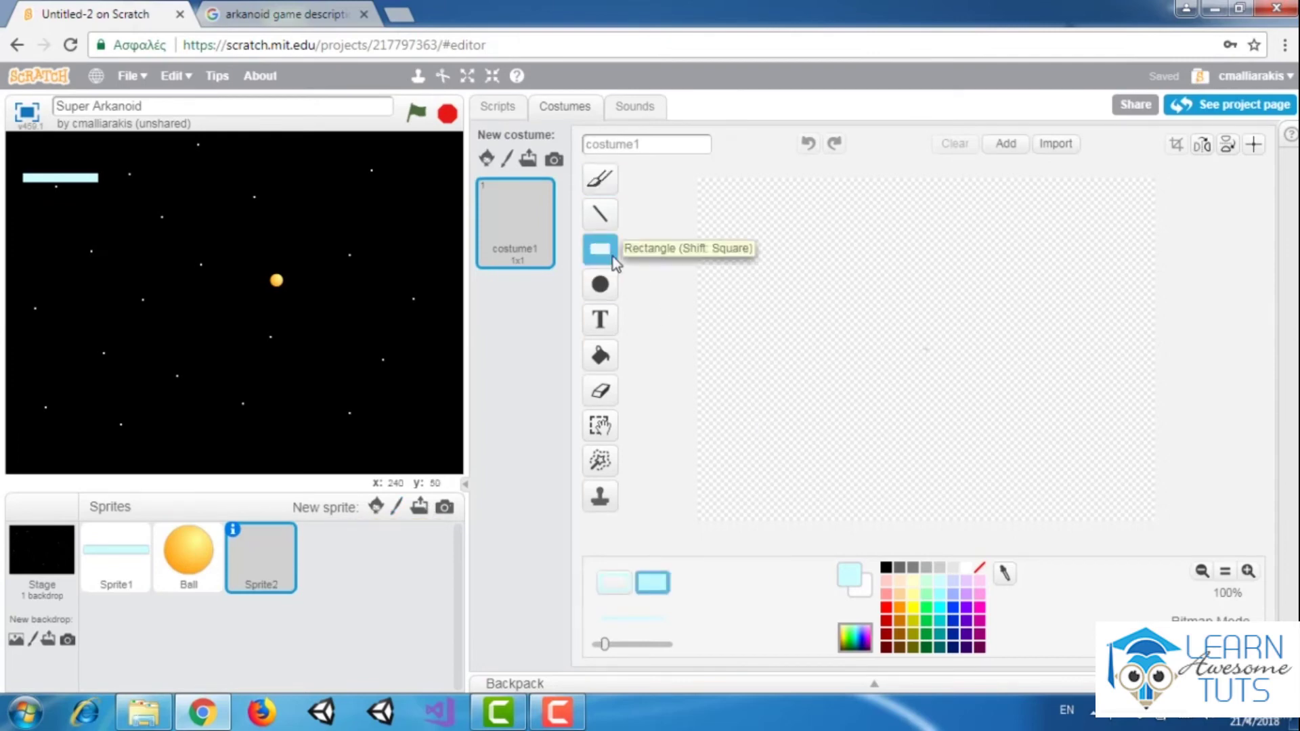
left_click(915, 608)
left_click_drag(803, 267, 973, 294)
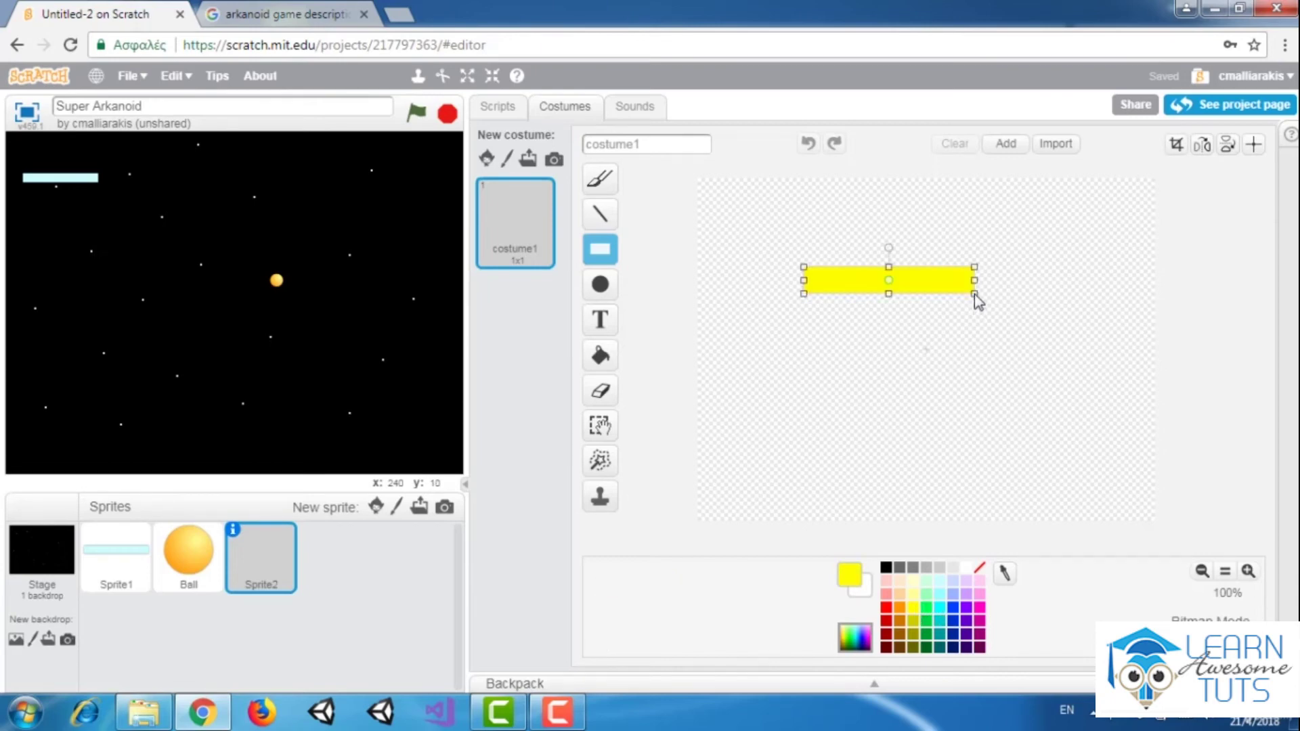
Rename the yellow bar sprite as "Paddle".
left_click(151, 541)
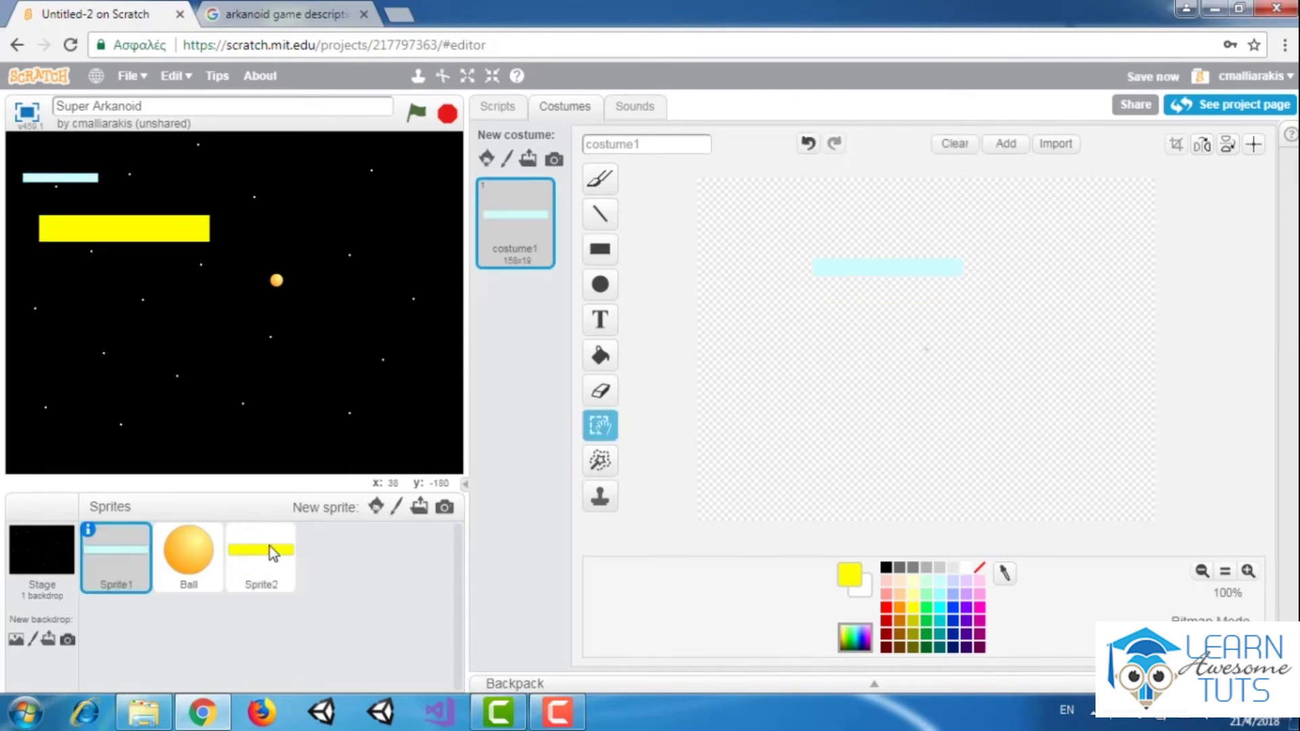
left_click(238, 538)
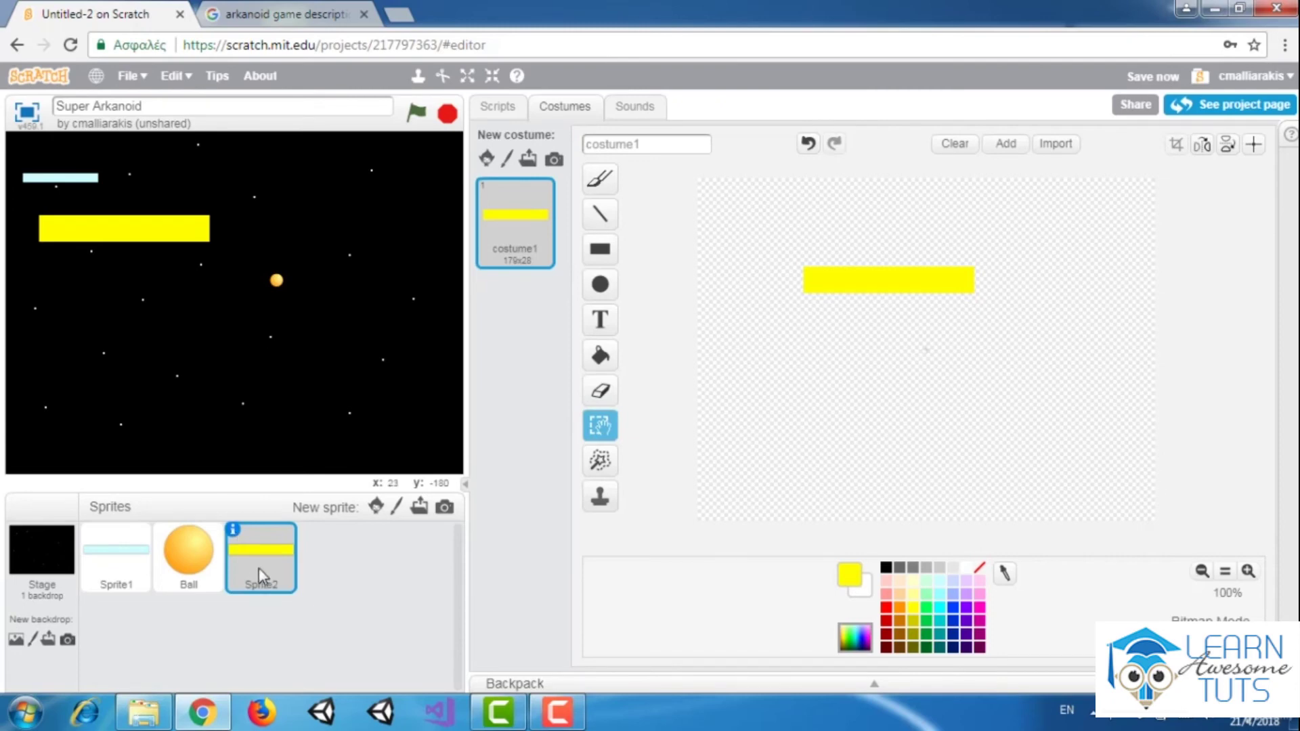
left_click(233, 530)
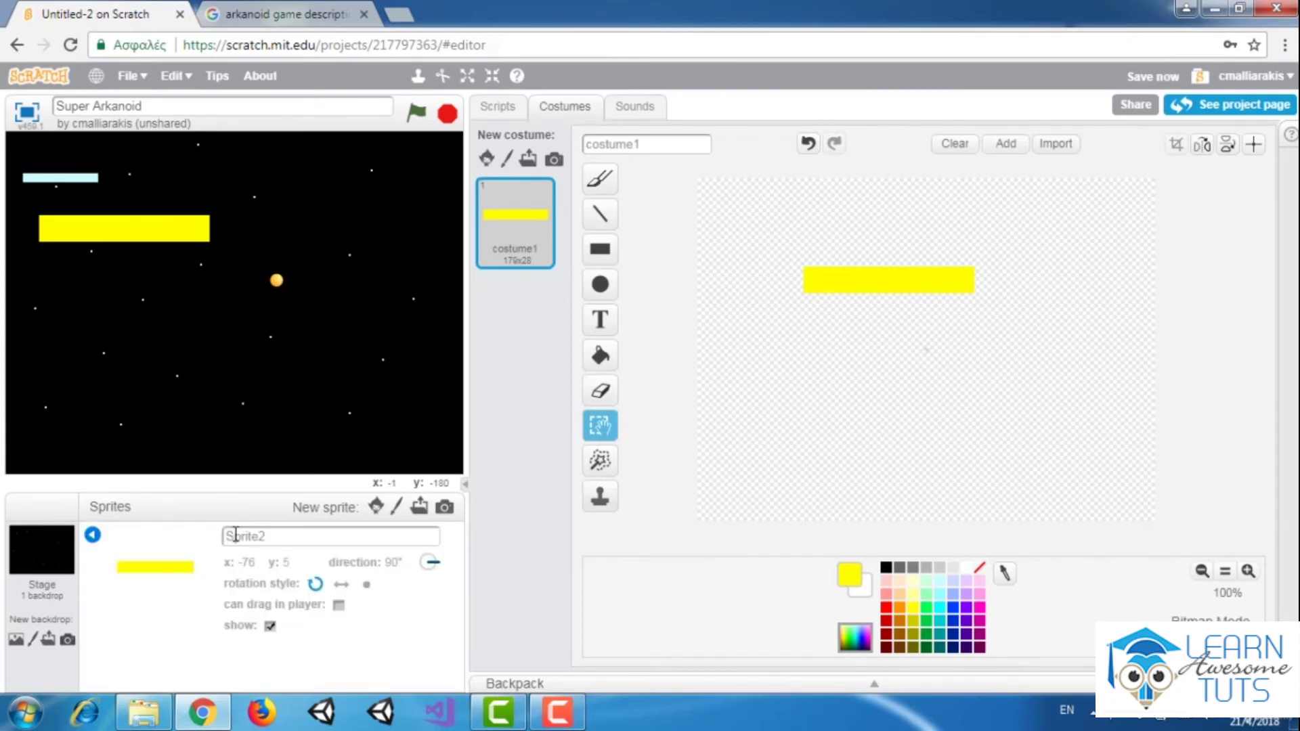
left_click(265, 533)
type("Paddle")
left_click(94, 534)
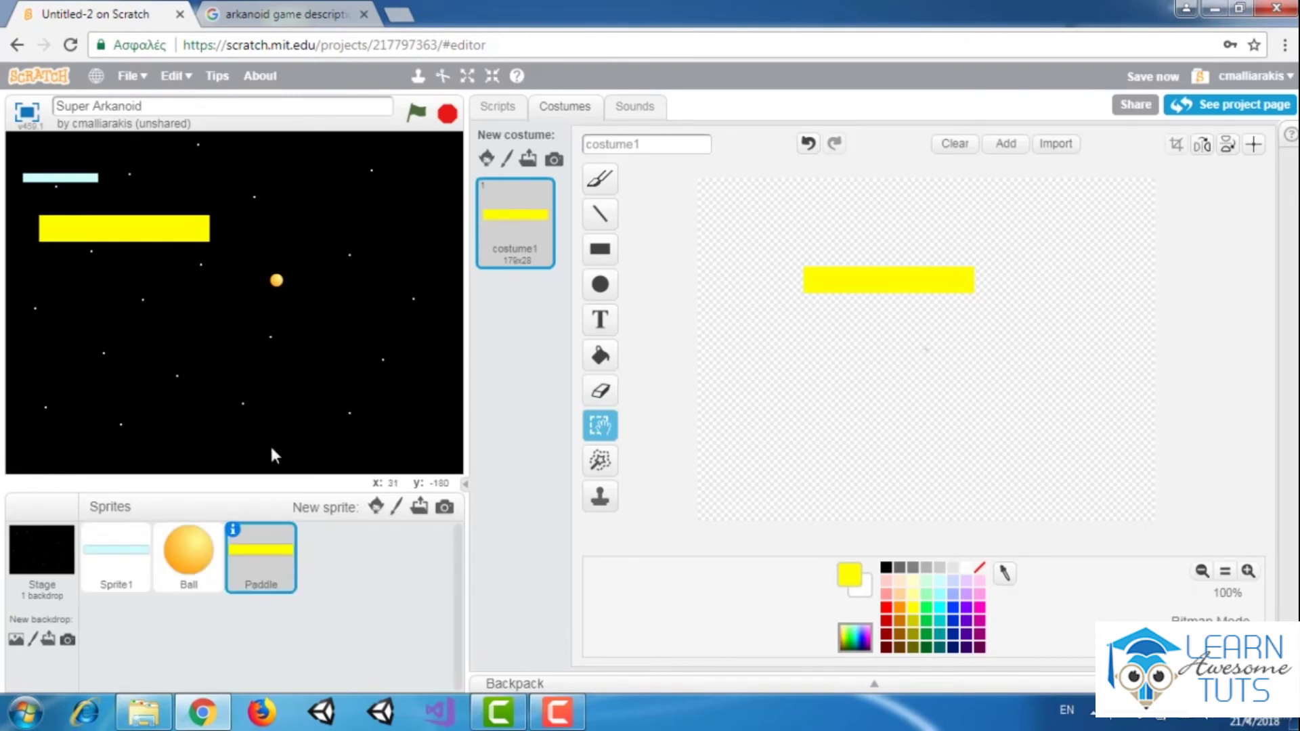
Shrink the yellow paddle to about half its size and place it near the bottom centre of the stage.
left_click_drag(190, 234, 220, 298)
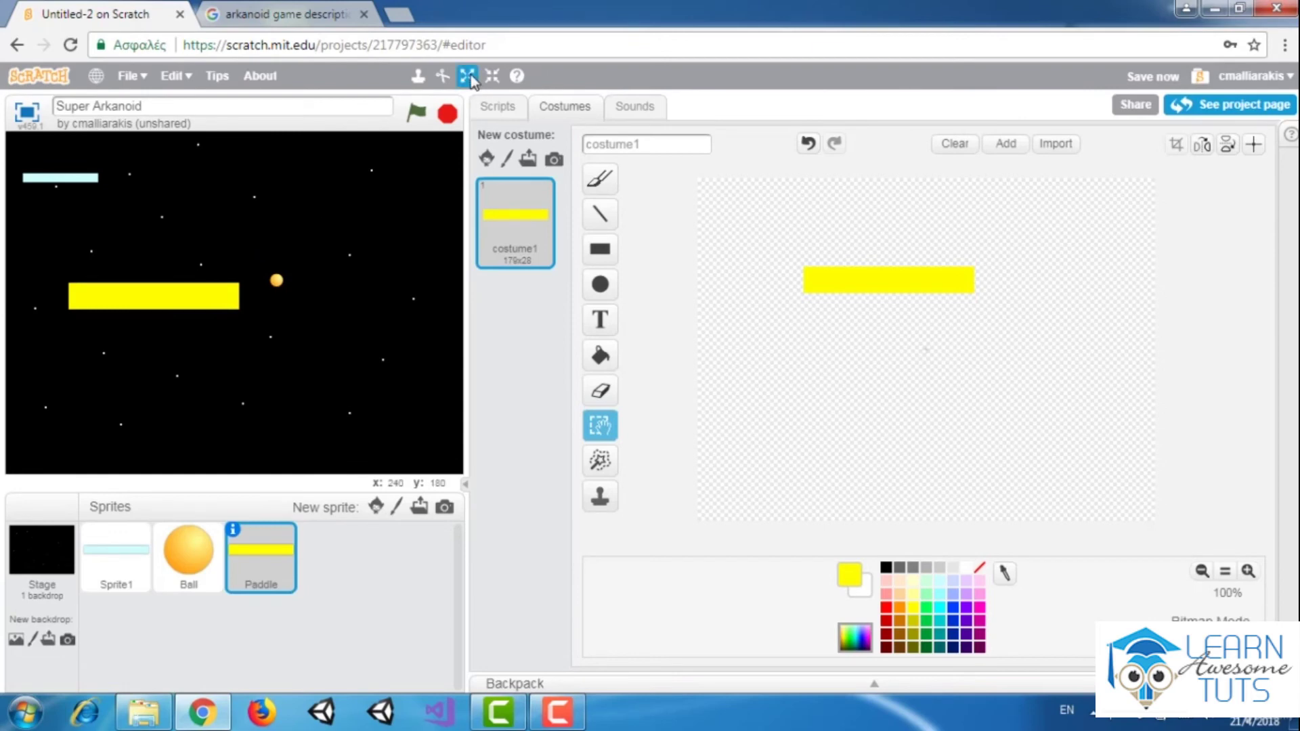
left_click(490, 76)
left_click(161, 289)
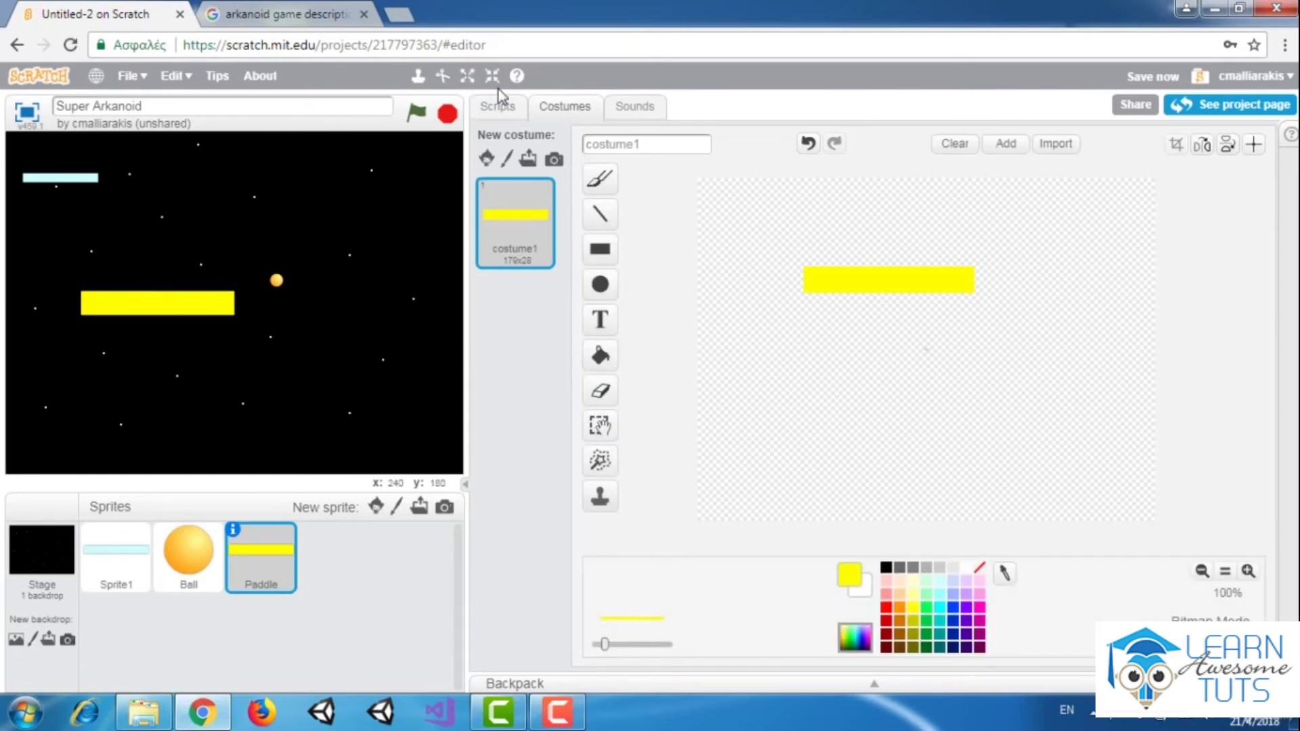
left_click(492, 76)
left_click(186, 302)
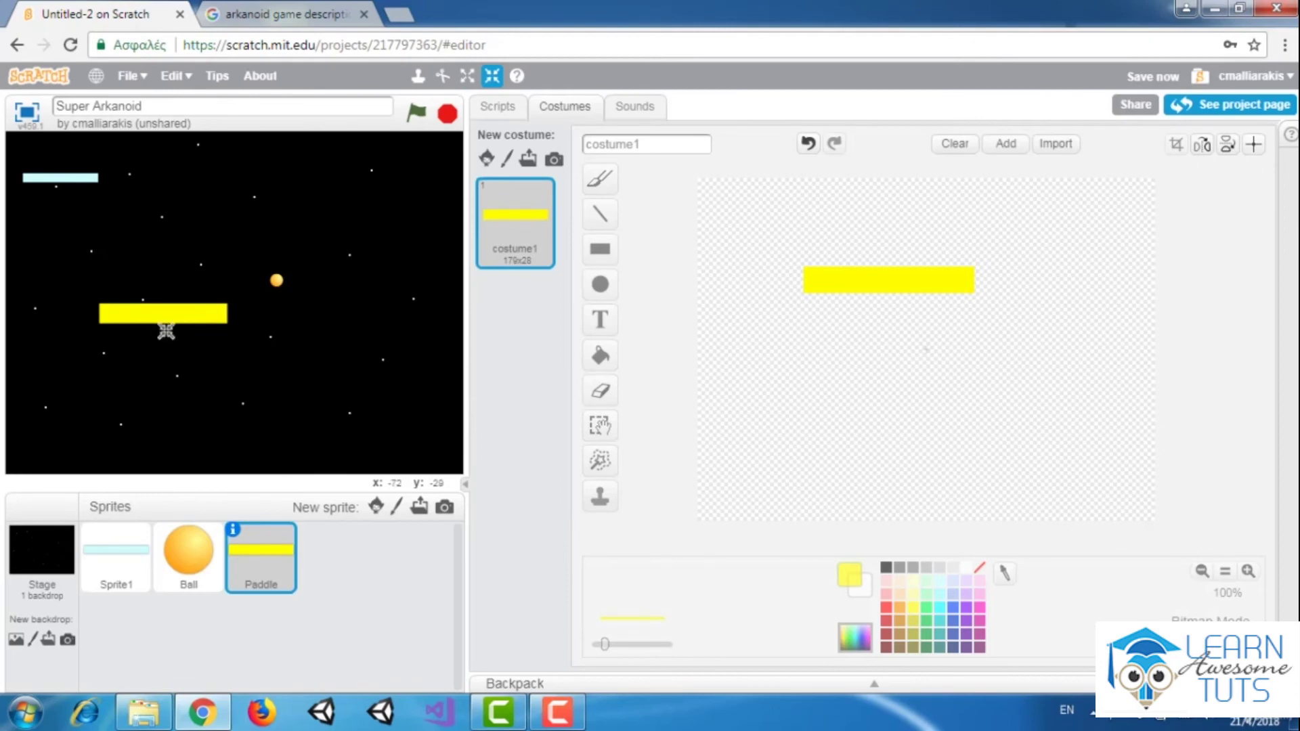
left_click(145, 316, "shift")
left_click(145, 317, "shift")
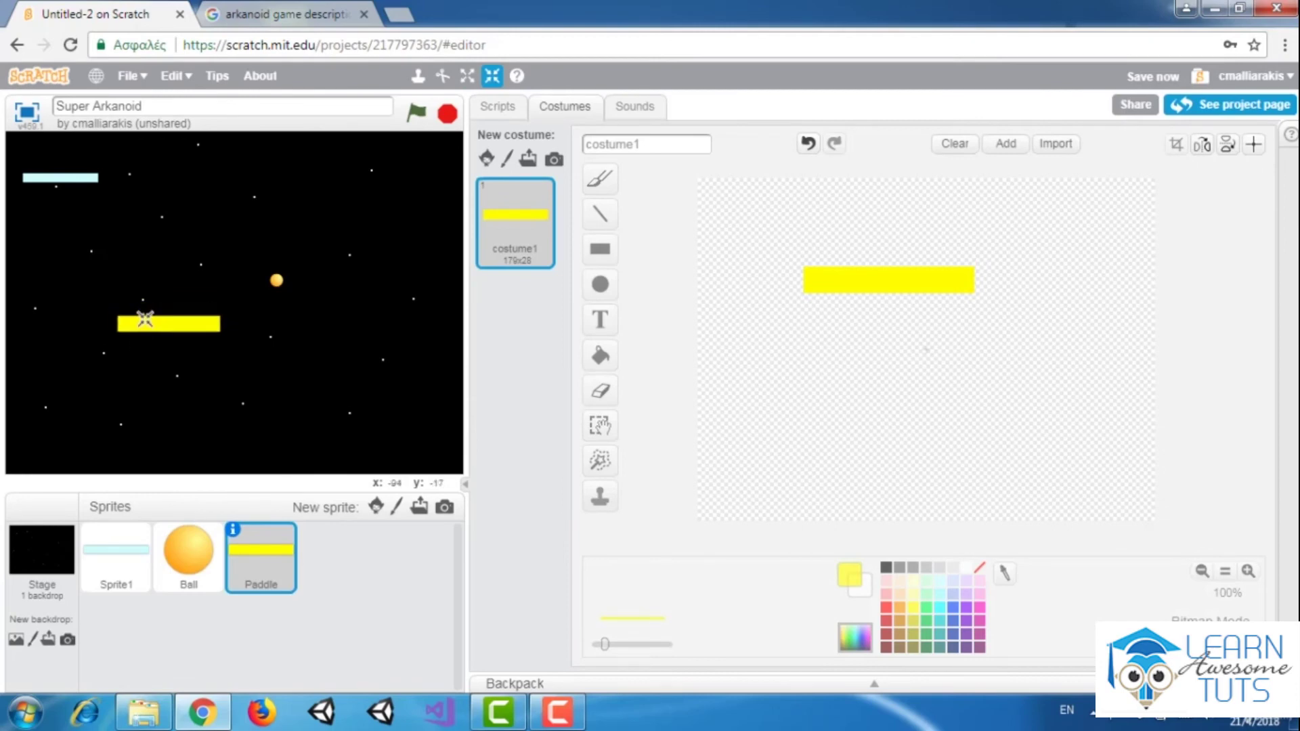
left_click(147, 322, "shift")
left_click(147, 328)
left_click_drag(213, 331, 255, 458)
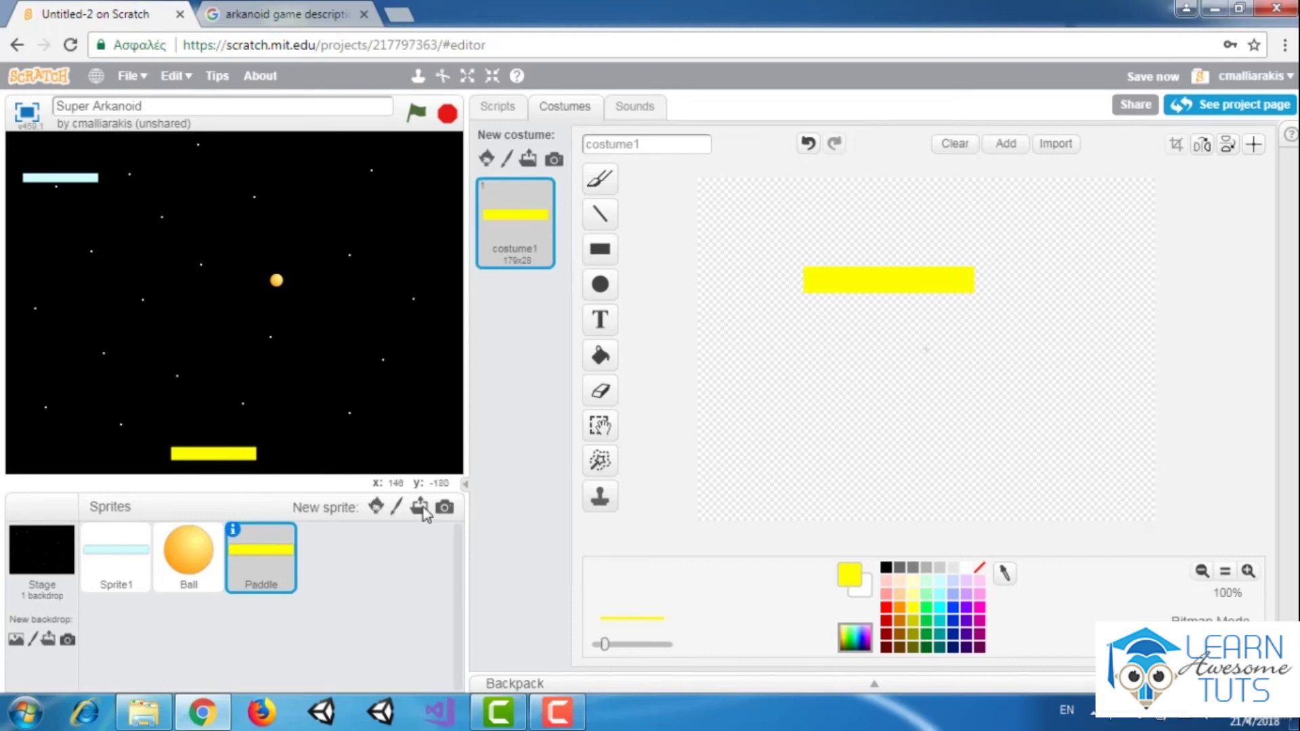
Paint a new sprite as a thin solid light grey strip spanning the full width along the canvas's bottom edge.
left_click(398, 506)
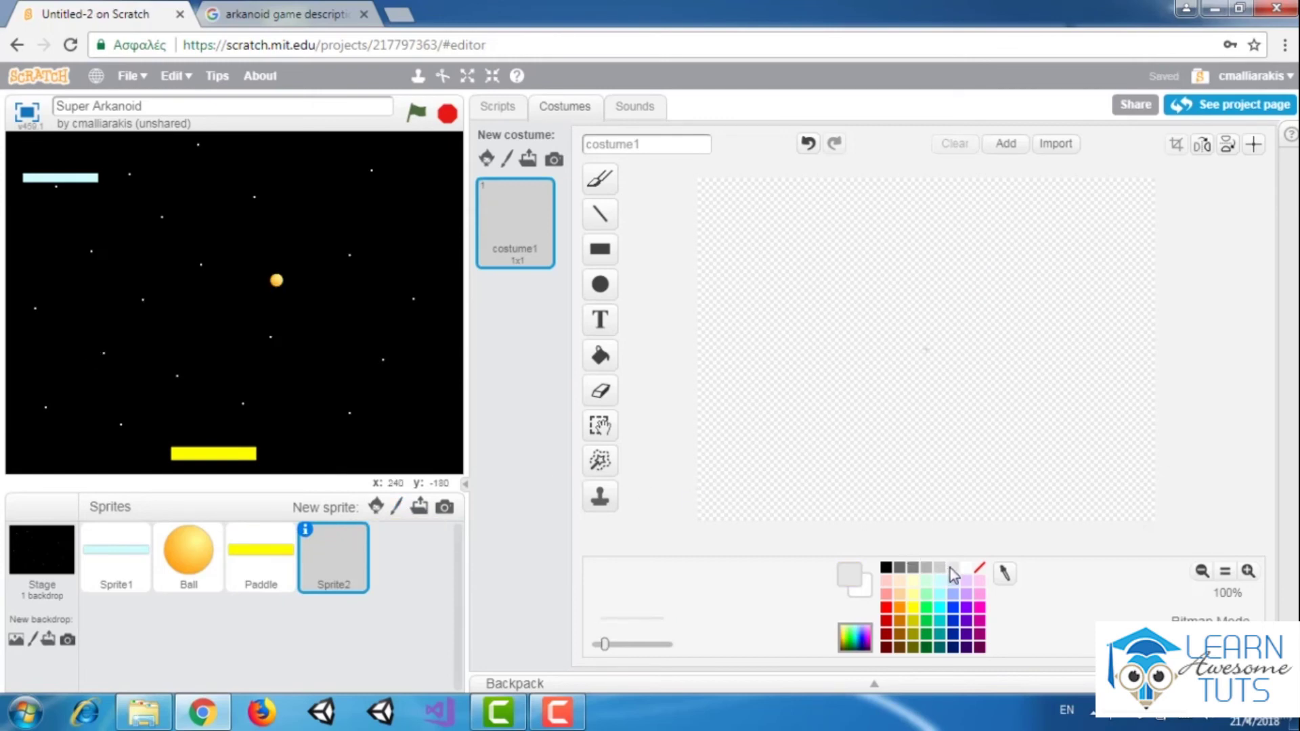
left_click(600, 249)
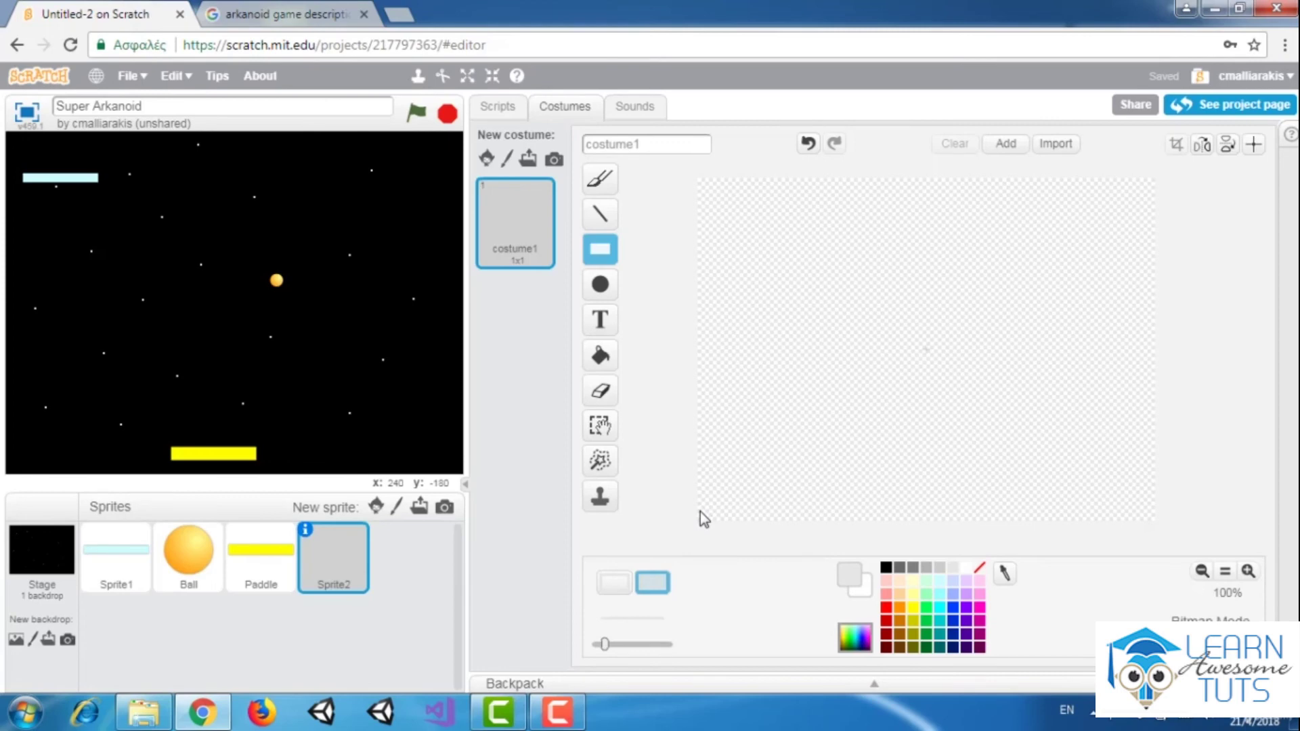
mouse_move(705, 510)
left_mouse_down()
mouse_move(1122, 540)
mouse_move(1187, 569)
left_mouse_up()
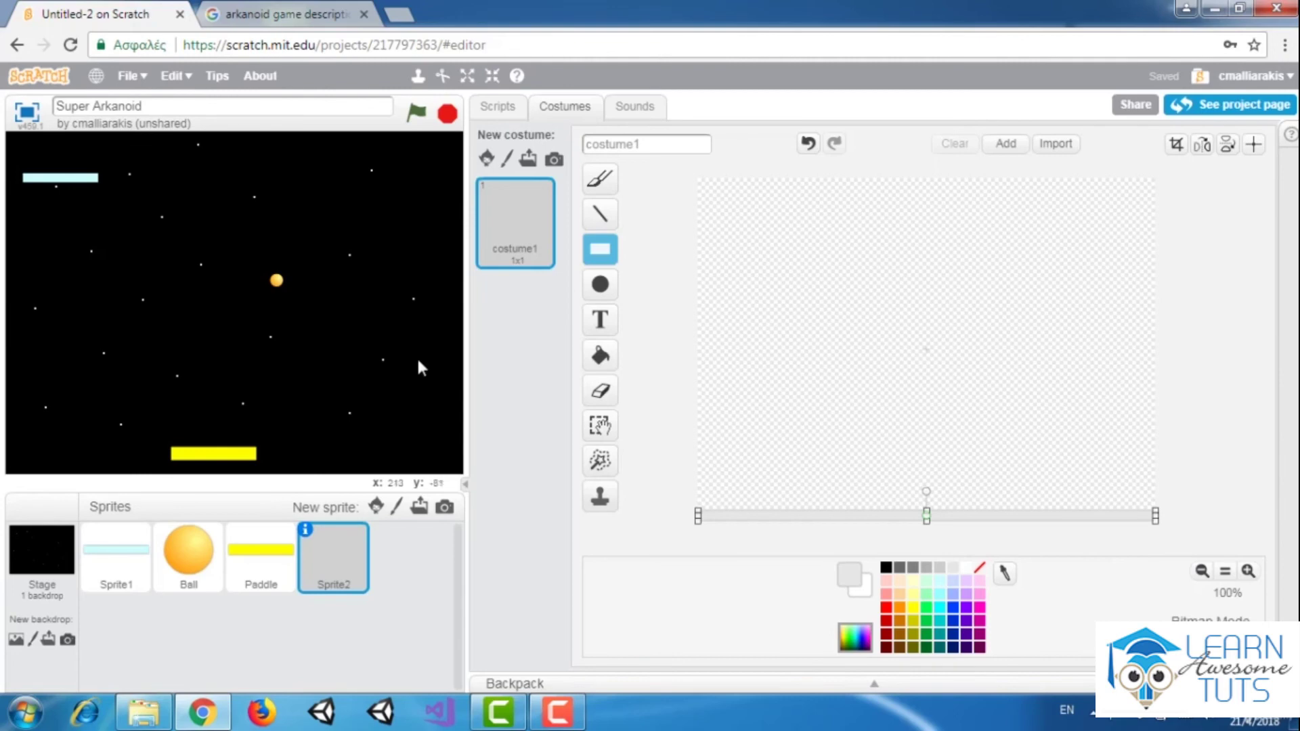
Thicken the light grey strip along the canvas's bottom edge of Sprite2 to about 480 by 27 pixels.
left_click(265, 534)
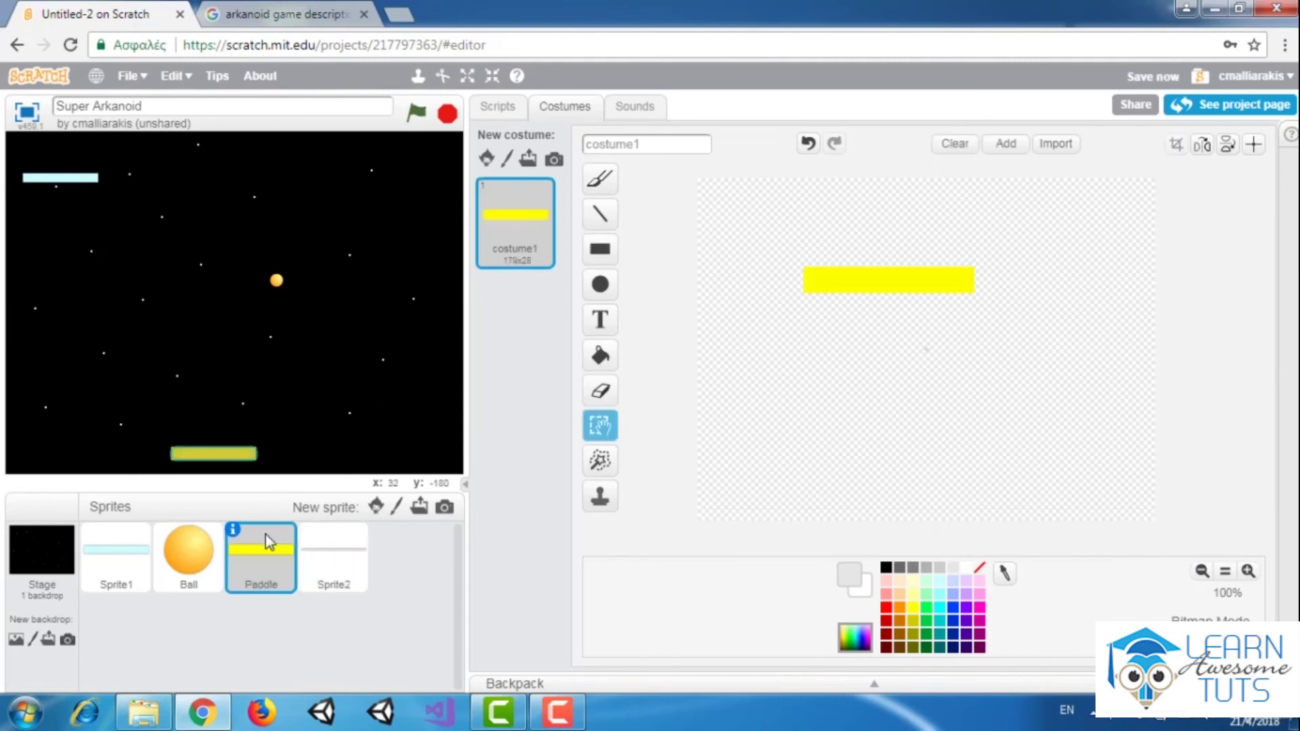
left_click(326, 563)
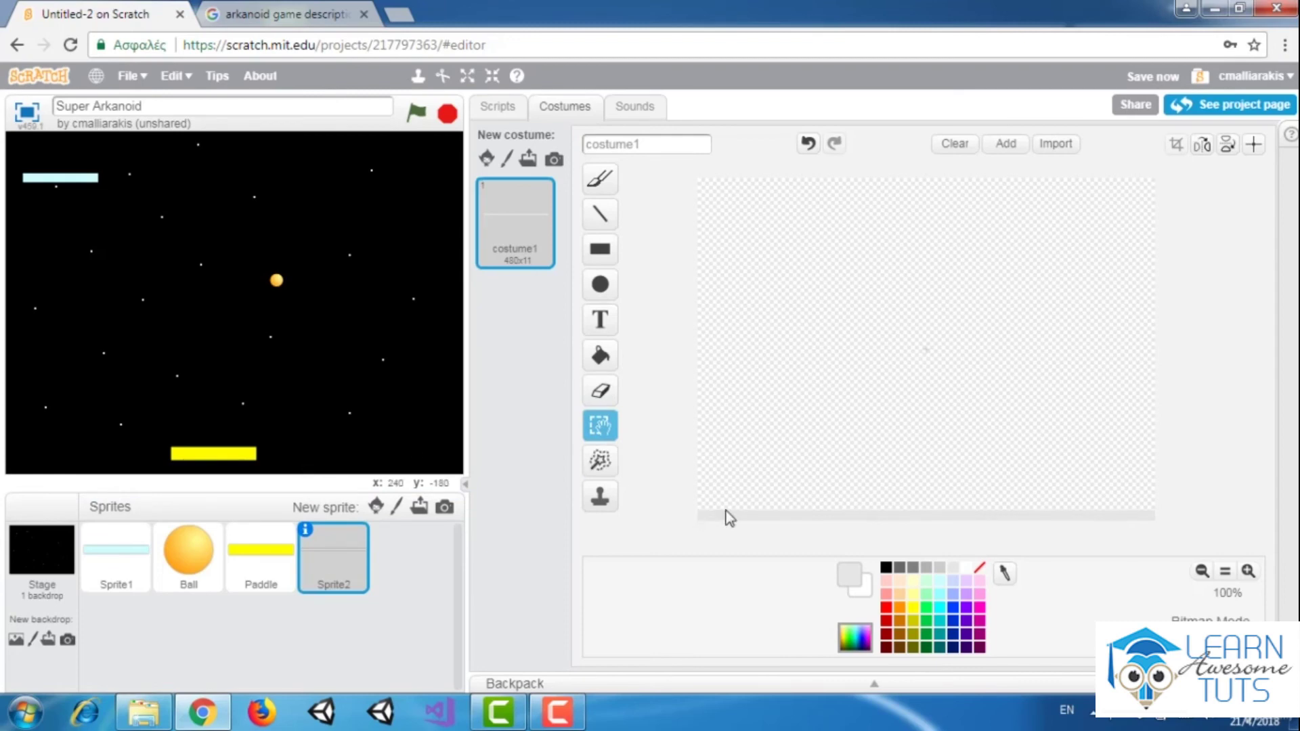
left_click(608, 261)
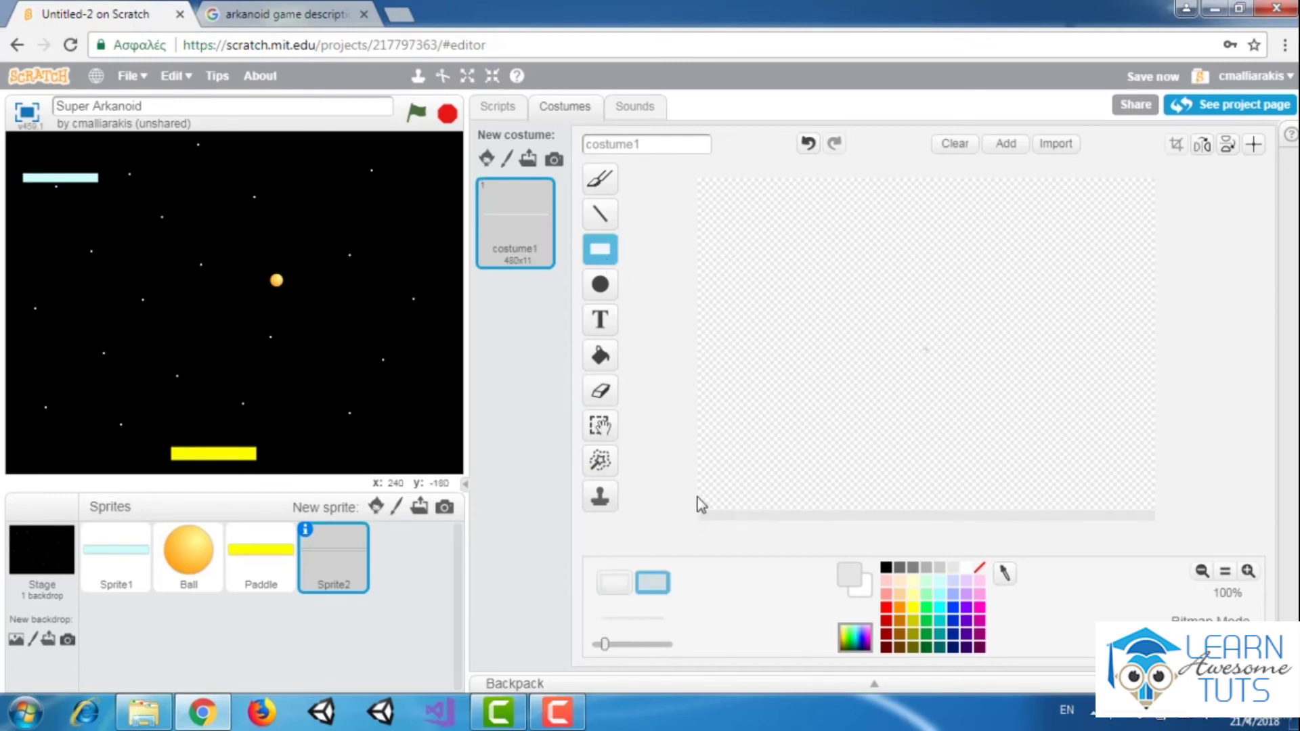
left_click_drag(697, 497, 1154, 522)
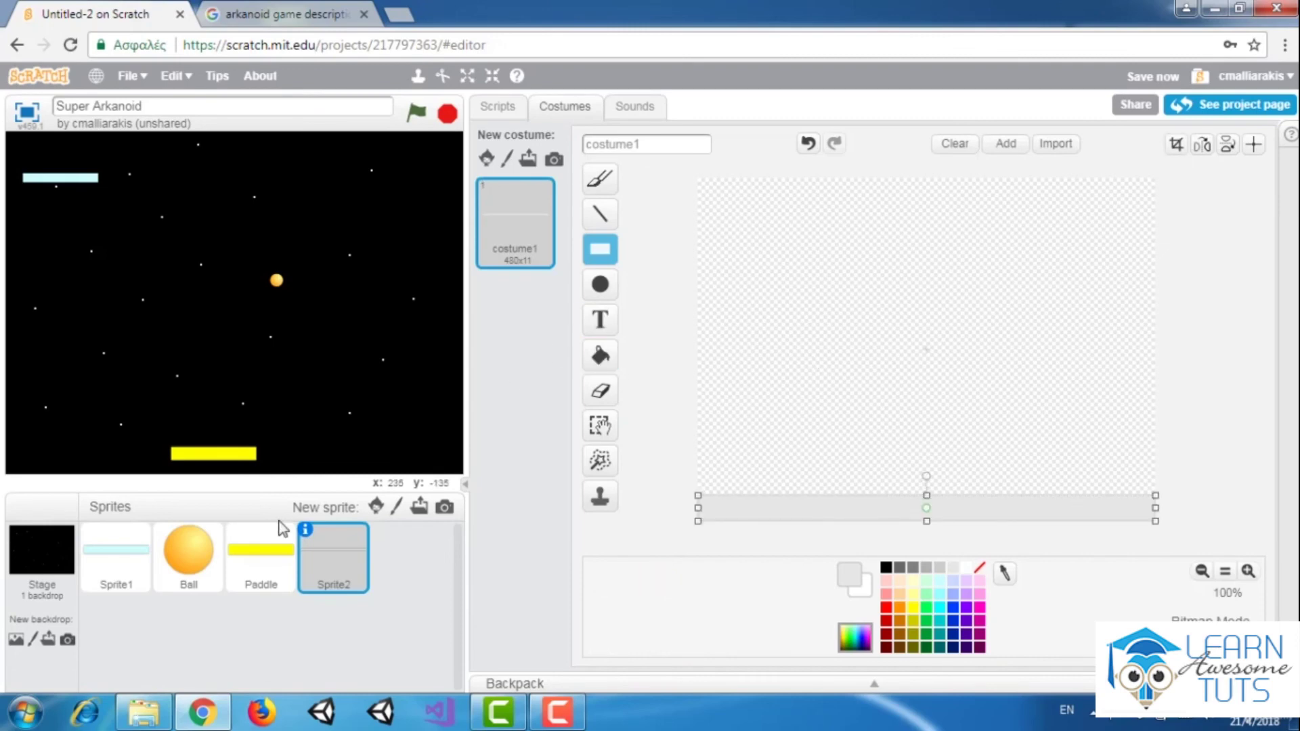
left_click(272, 543)
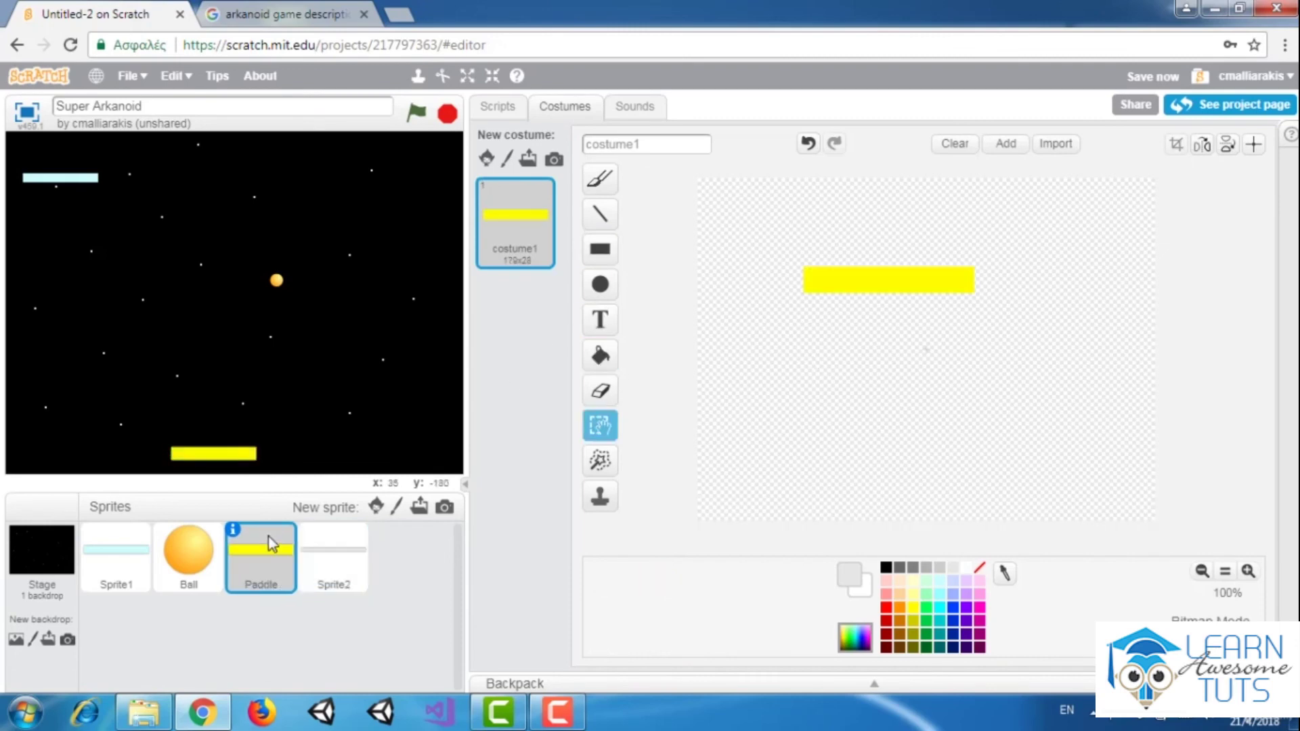
left_click(328, 549)
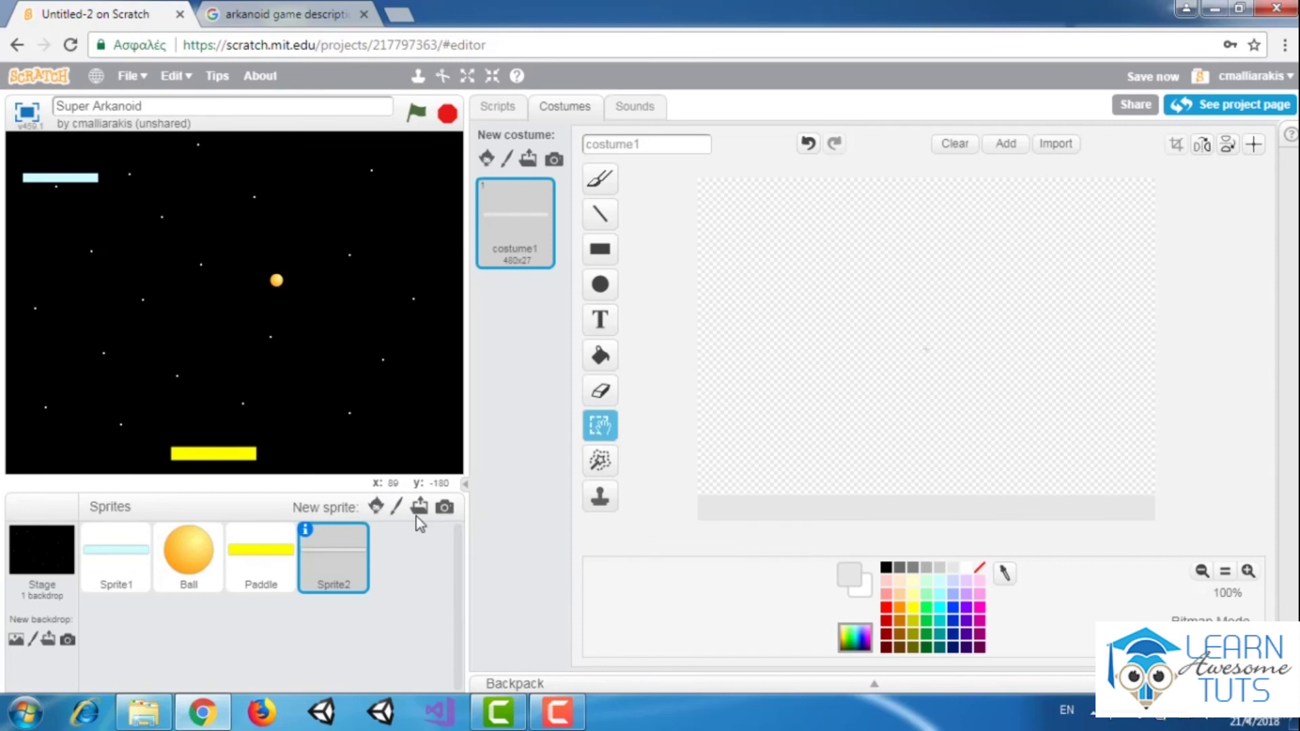
Set the rotation style of Sprite2 to left-right.
left_click(598, 496)
left_click(714, 493)
left_click(306, 529)
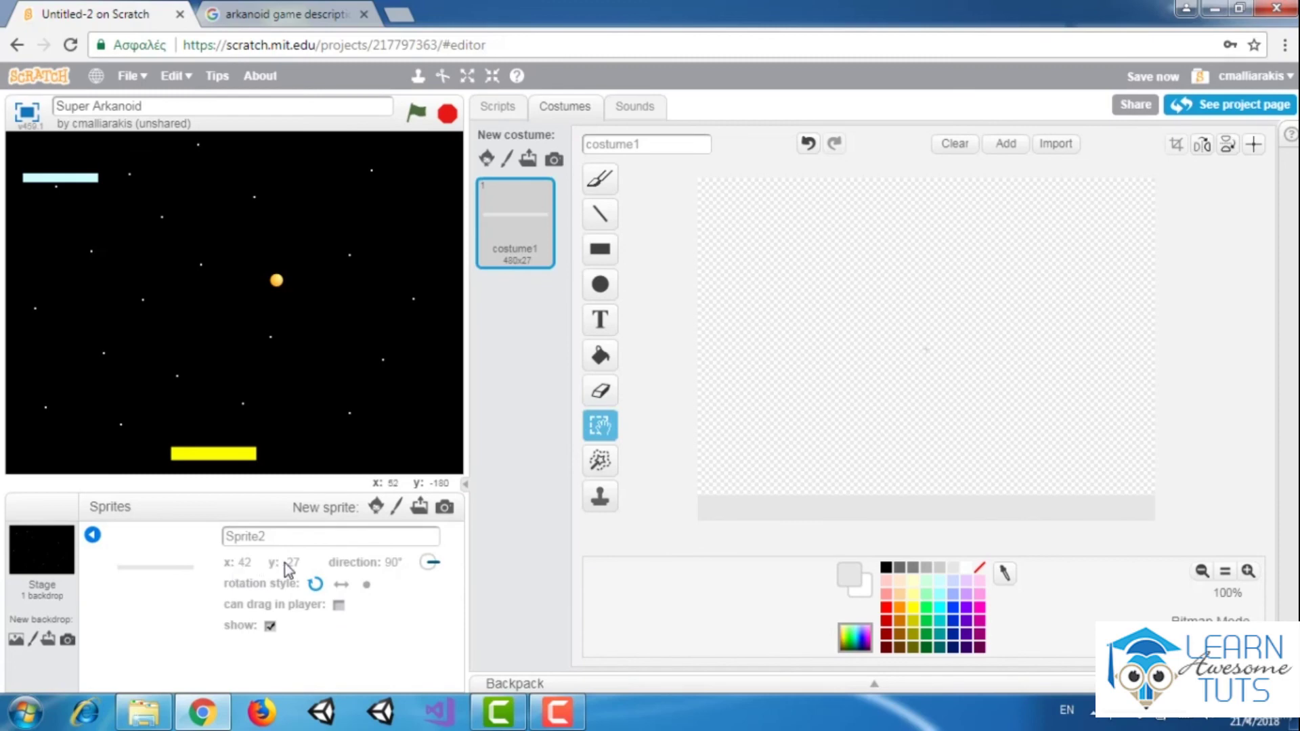
left_click(342, 585)
Redraw Sprite2's strip as a taller solid light grey rectangle along the canvas's bottom edge, about 480 by 58 pixels.
left_click(596, 249)
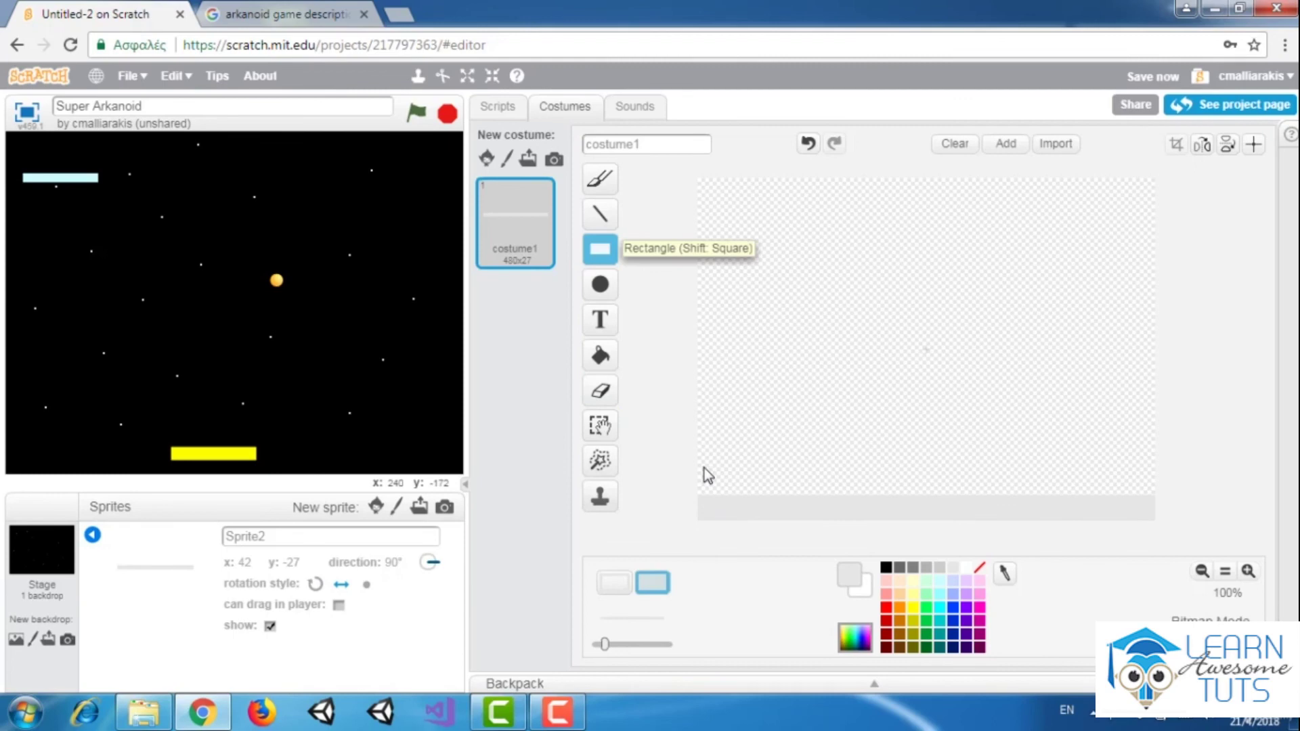
mouse_move(696, 466)
left_mouse_down()
mouse_move(957, 488)
mouse_move(1210, 542)
left_mouse_up()
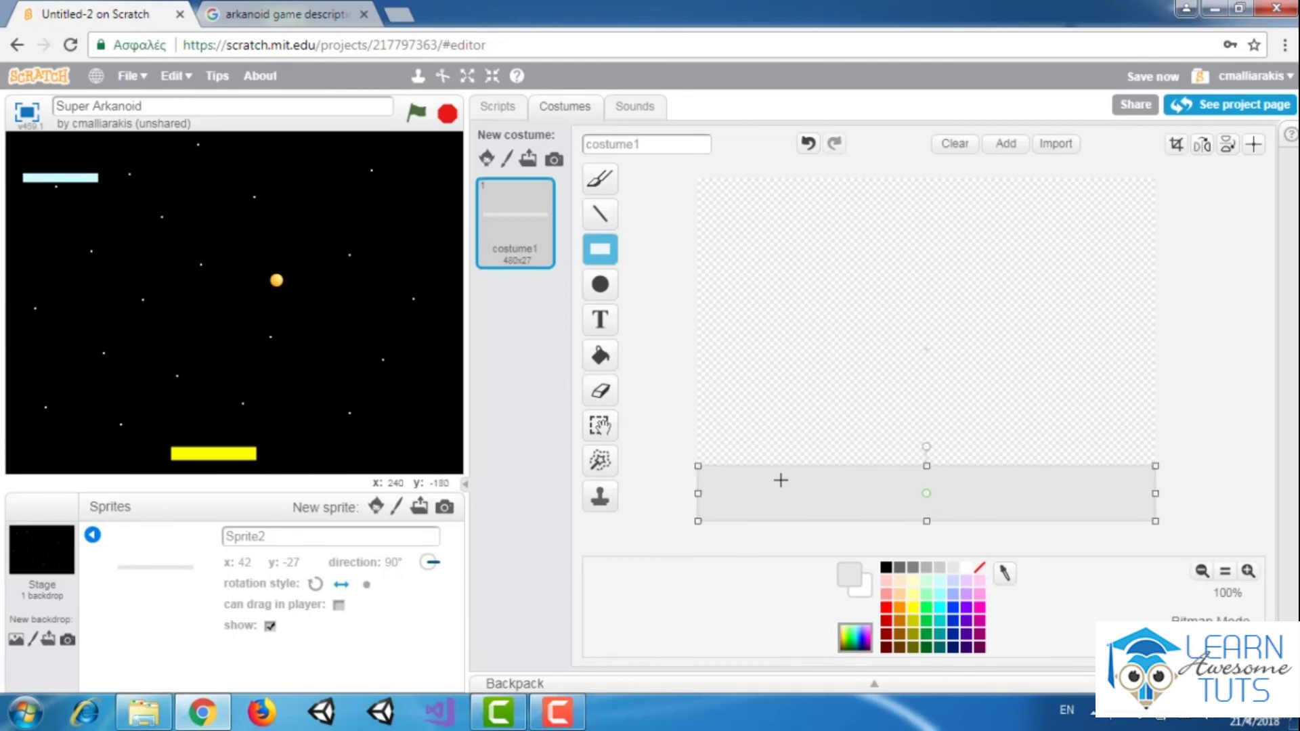
left_click(92, 535)
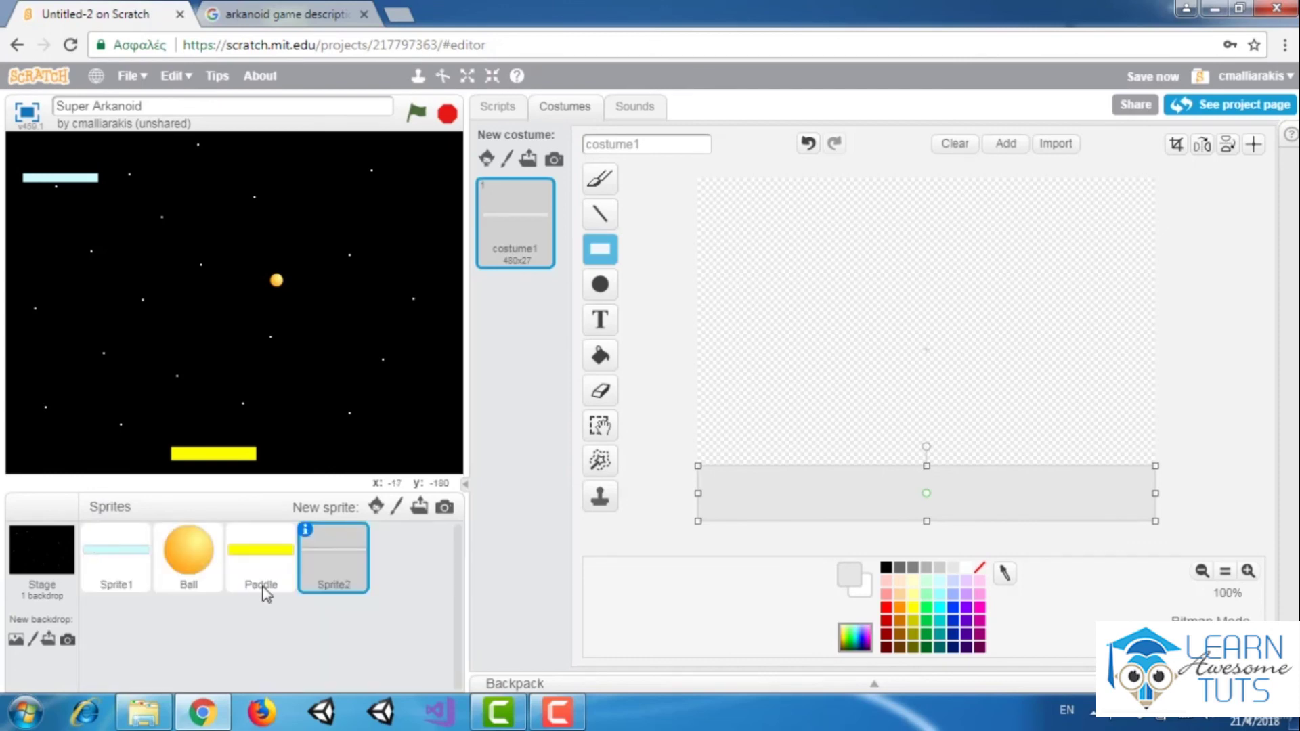
left_click(286, 547)
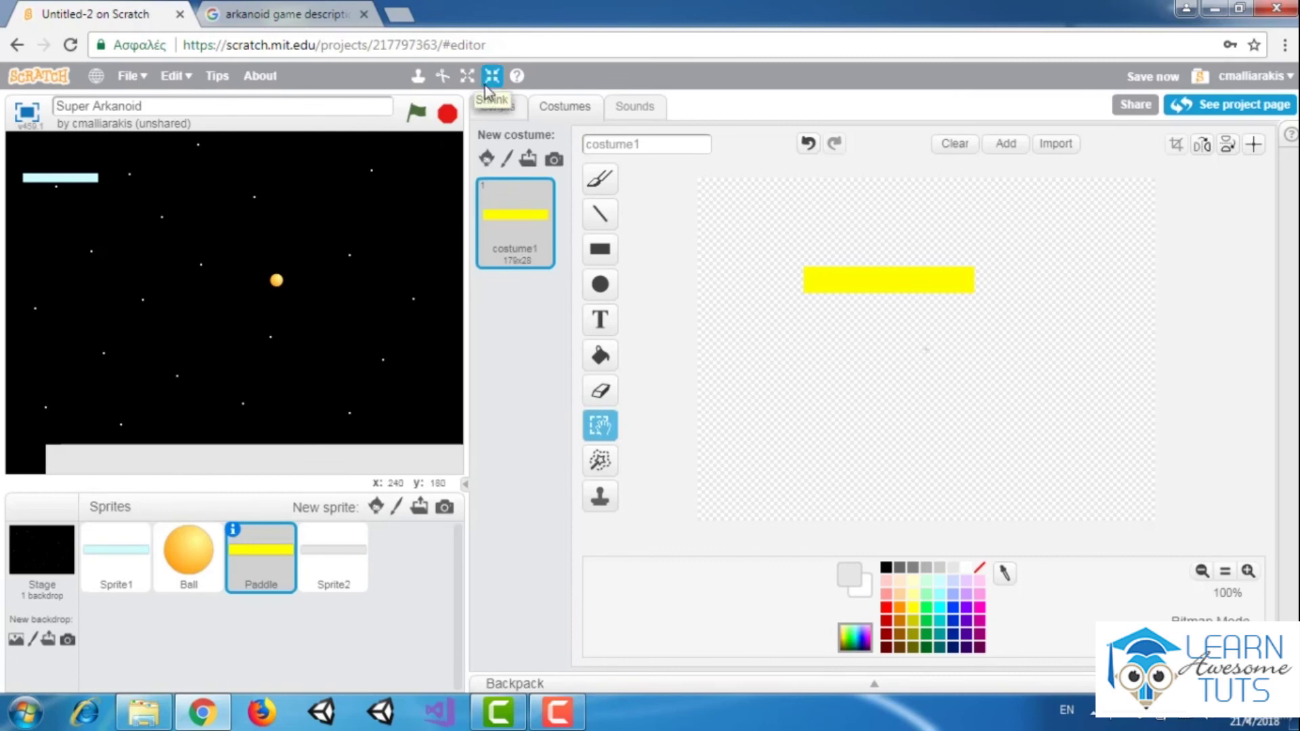
Move the grey strip to about x 0, y -50 along the stage's bottom edge, and open Sprite2's scripts.
left_click_drag(379, 446, 346, 469)
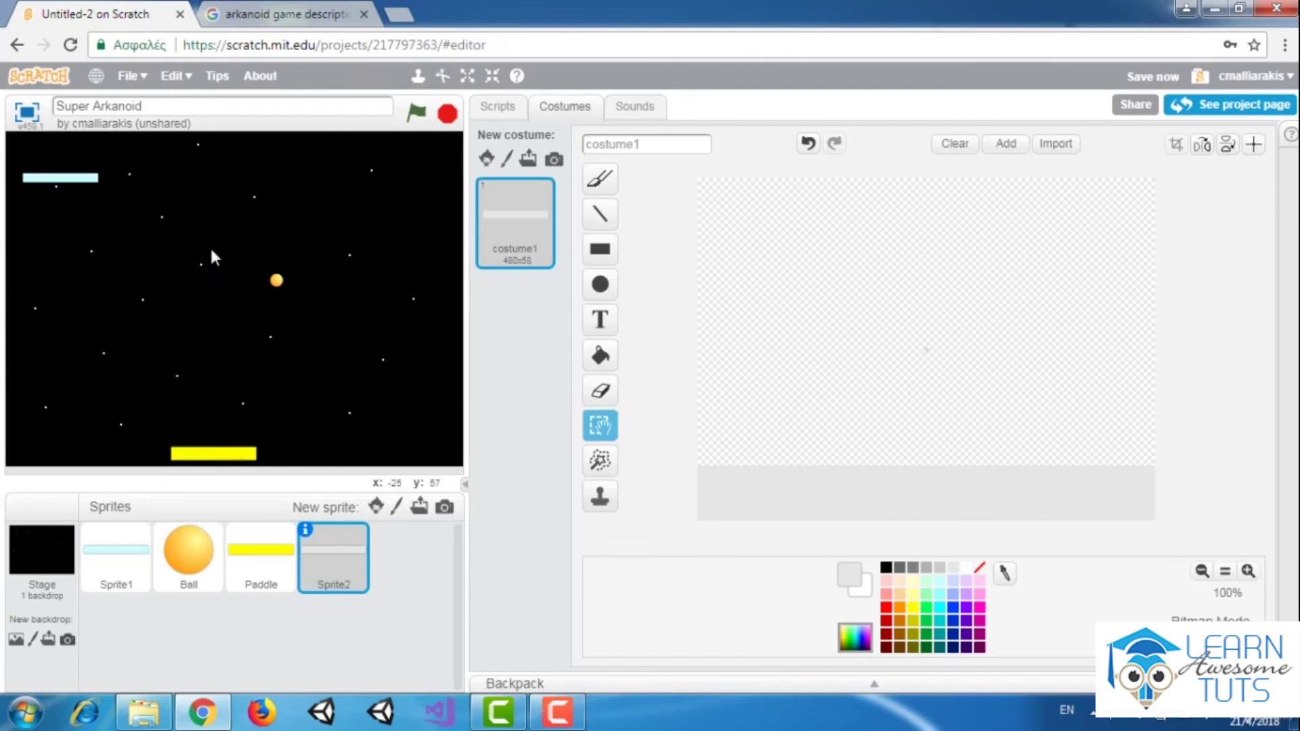
left_click(504, 108)
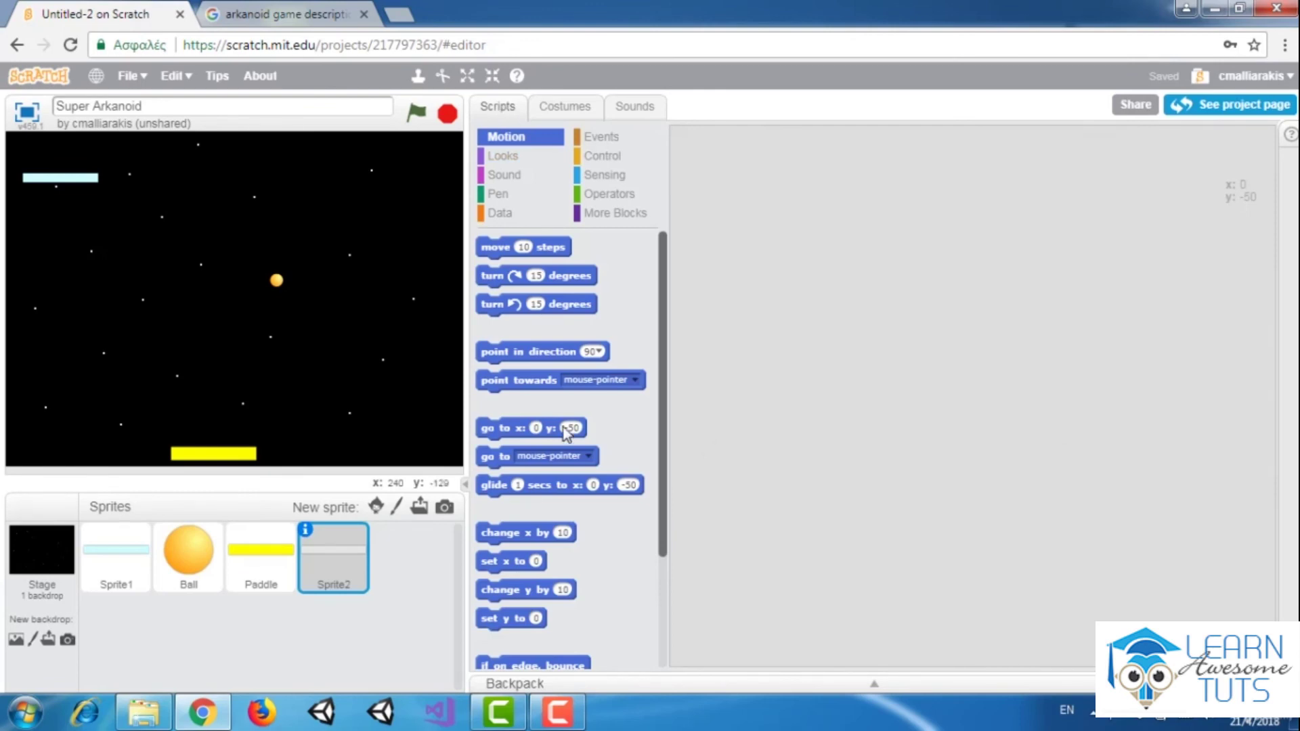
left_click(572, 717)
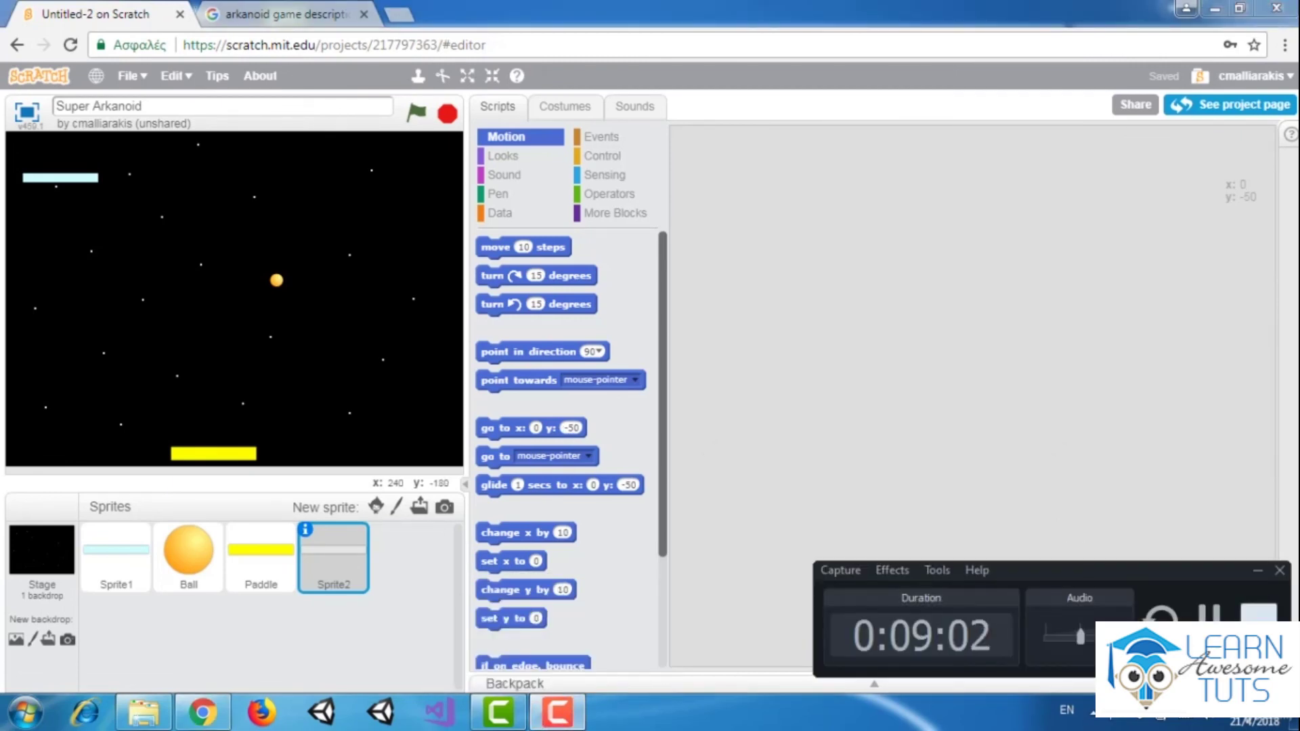